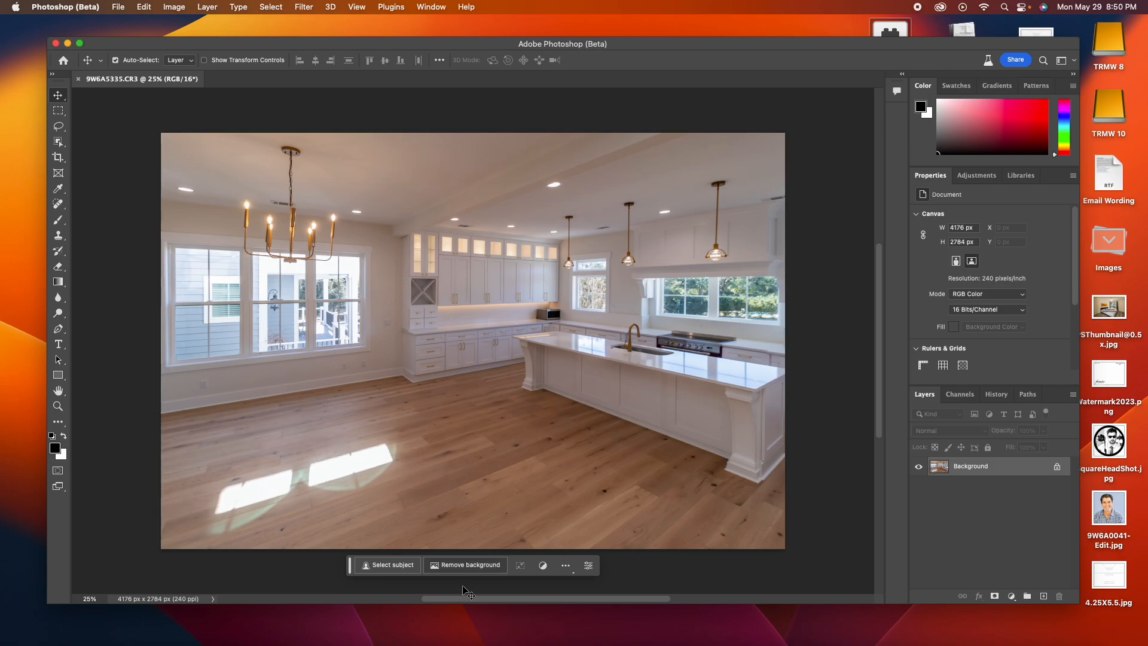
Draw a lasso selection around the two bright sunlight patches on the wooden floor.
key(j)
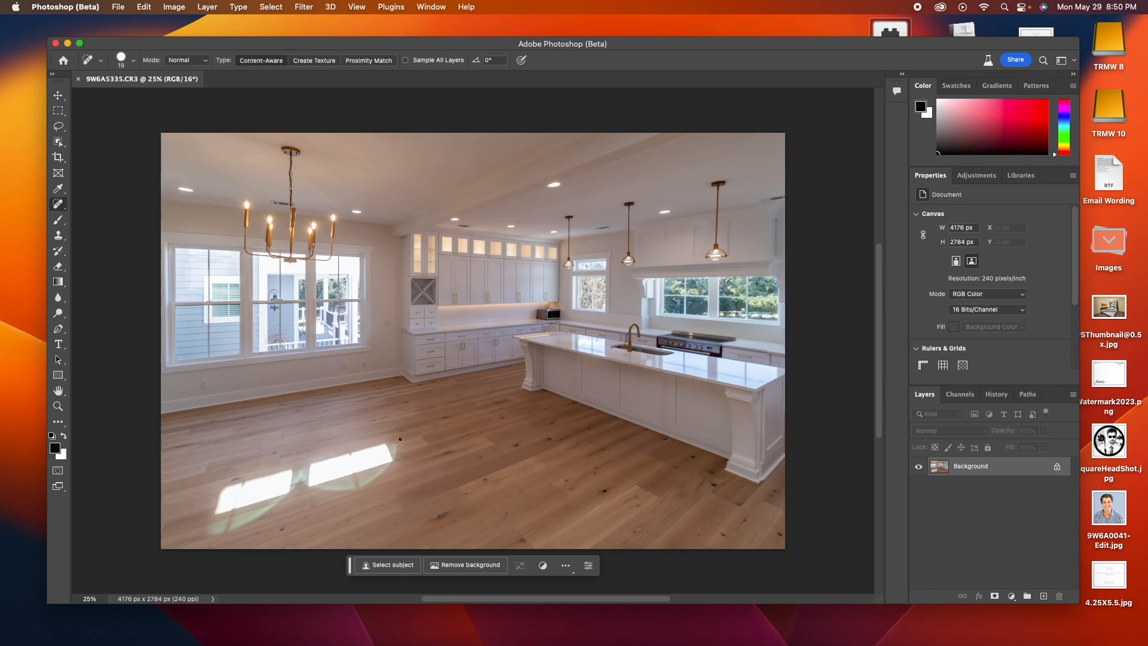
key(l)
mouse_move(387, 433)
mouse_down()
mouse_move(231, 464)
mouse_move(199, 479)
mouse_move(188, 509)
mouse_move(214, 547)
mouse_move(243, 546)
mouse_move(396, 498)
mouse_up()
drag(378, 432, 386, 433)
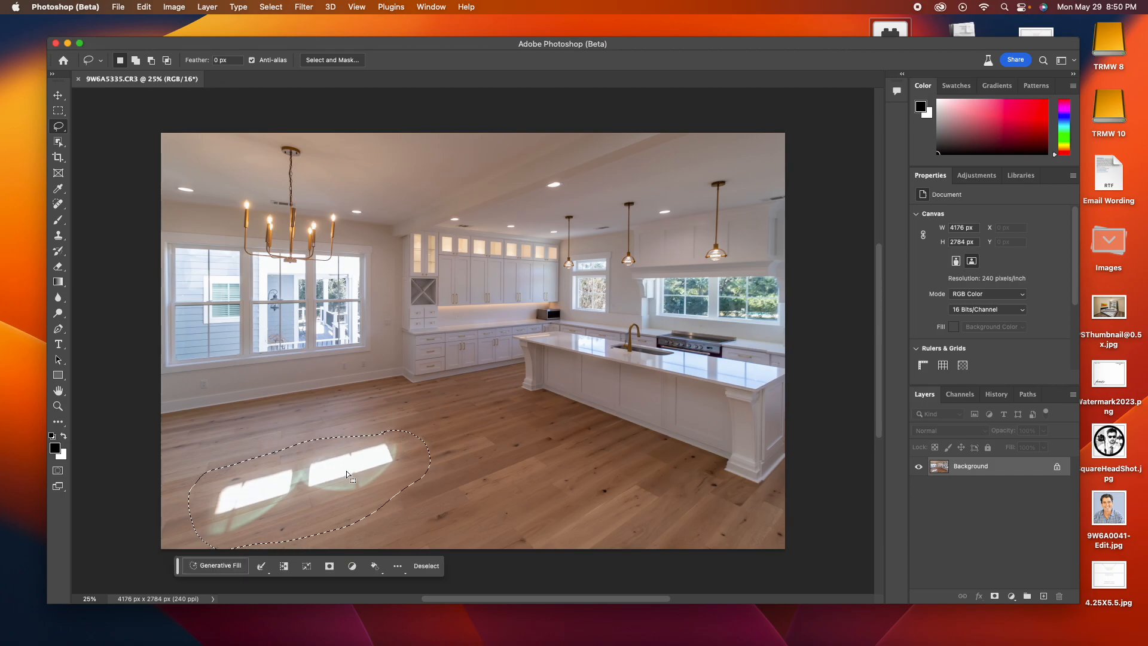
Remove the selected sunlight patches by running Generative Fill with an empty prompt.
right_click(346, 472)
click(313, 475)
drag(562, 45, 561, 24)
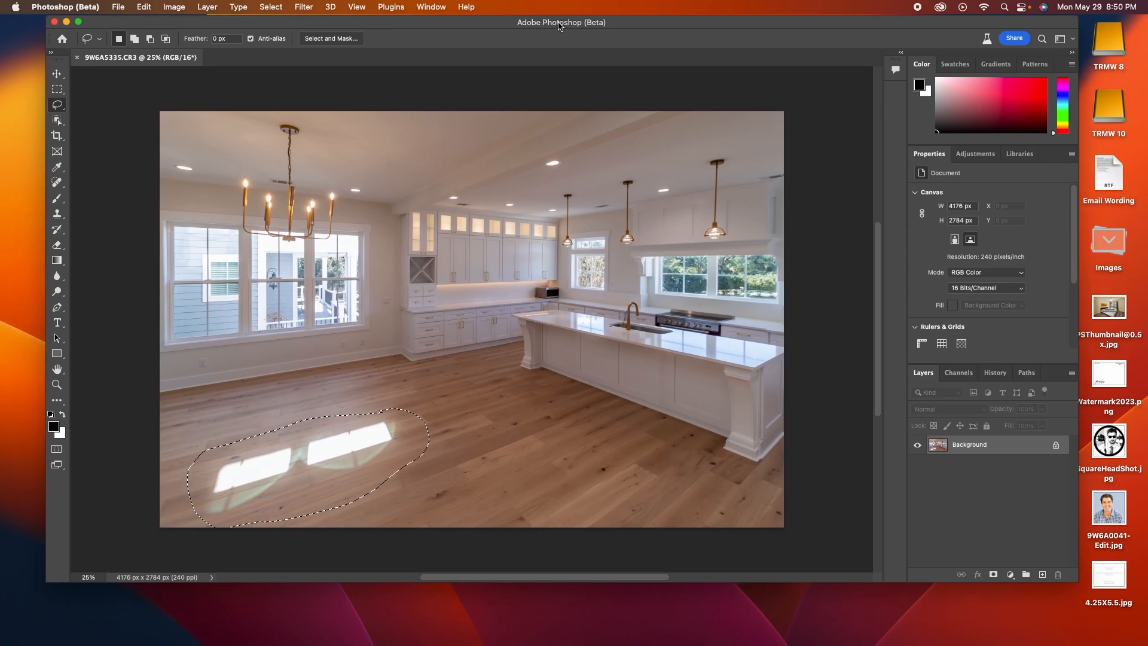
click(214, 544)
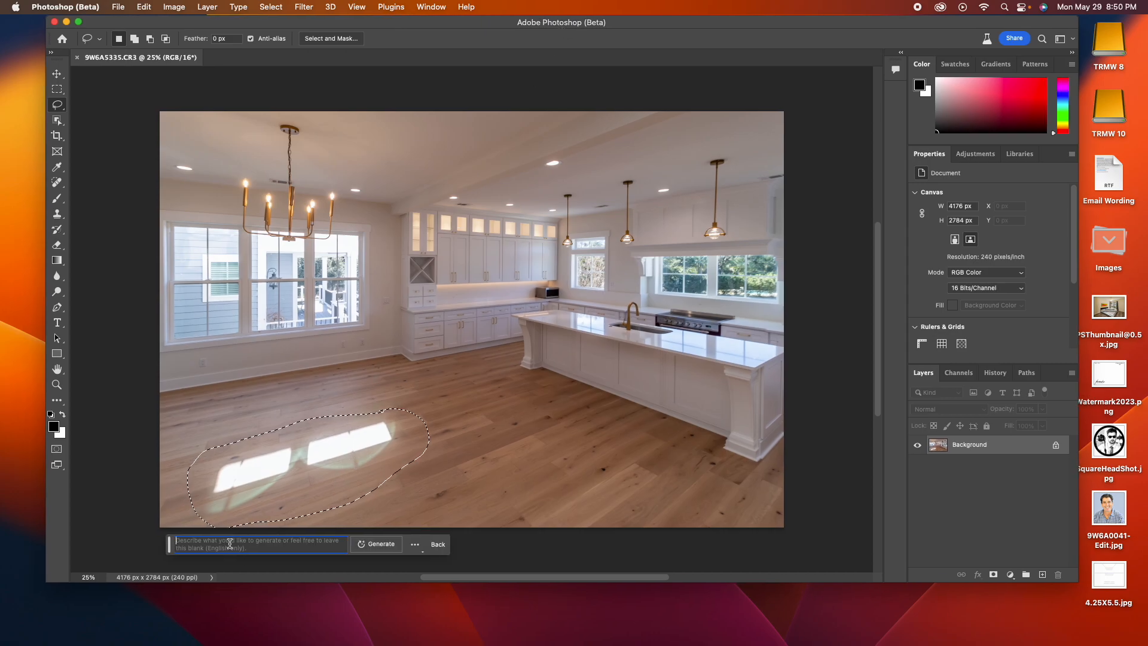
click(383, 543)
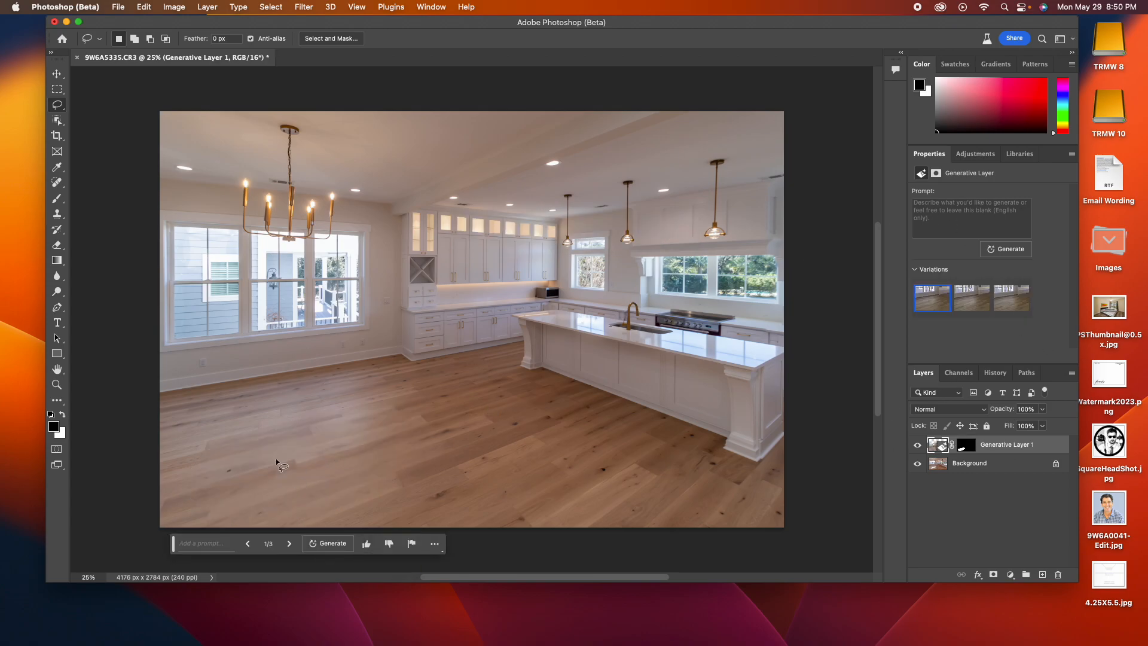
Toggle the visibility of Generative Layer 1 to compare the floor with and without the fill.
click(918, 445)
click(918, 446)
right_click(918, 445)
click(877, 457)
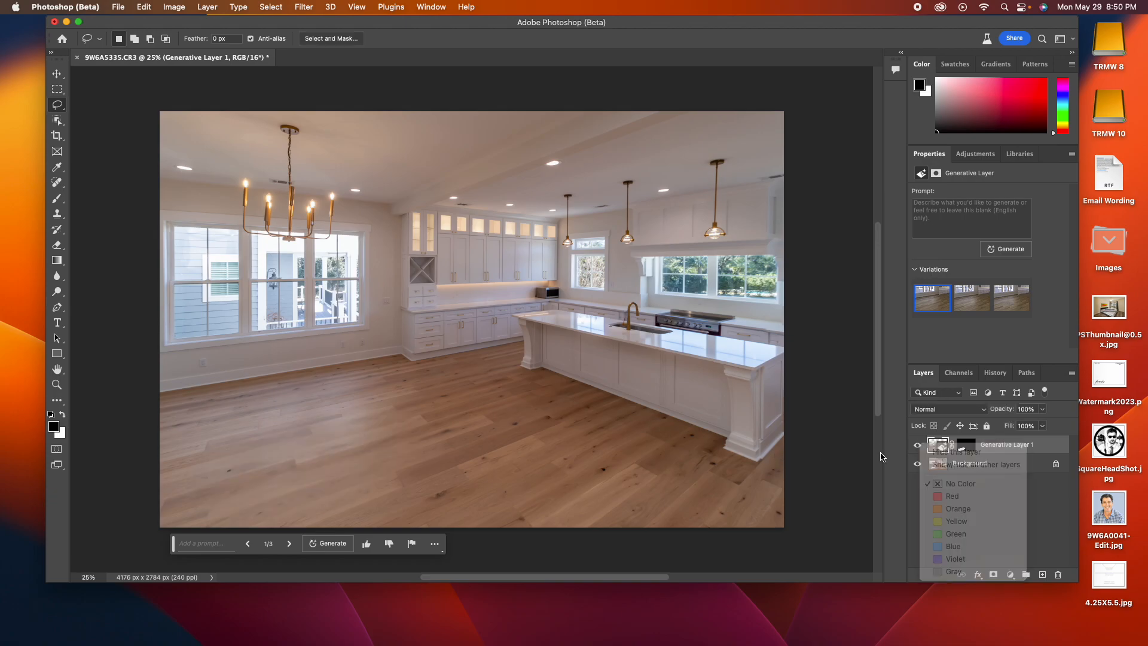
click(918, 445)
click(918, 446)
click(919, 446)
click(918, 446)
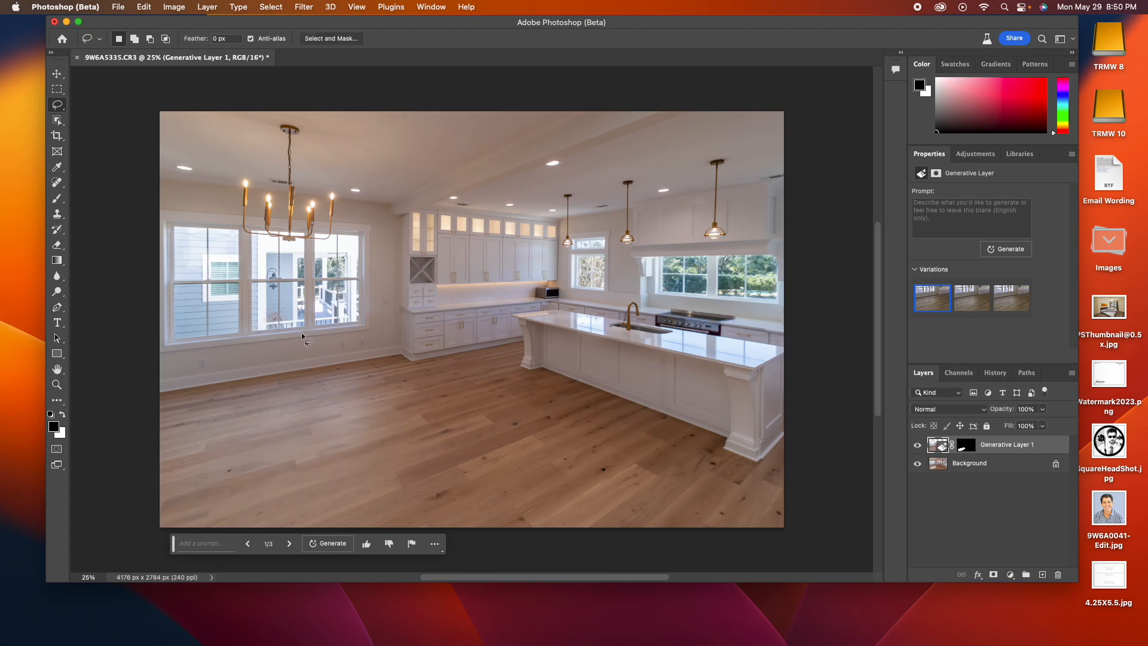
Lasso a large oval area of floor and wall beneath the dining-area windows and make the Background layer active.
mouse_move(323, 316)
mouse_down()
mouse_move(162, 426)
mouse_move(268, 495)
mouse_move(381, 447)
mouse_up()
drag(363, 329, 359, 328)
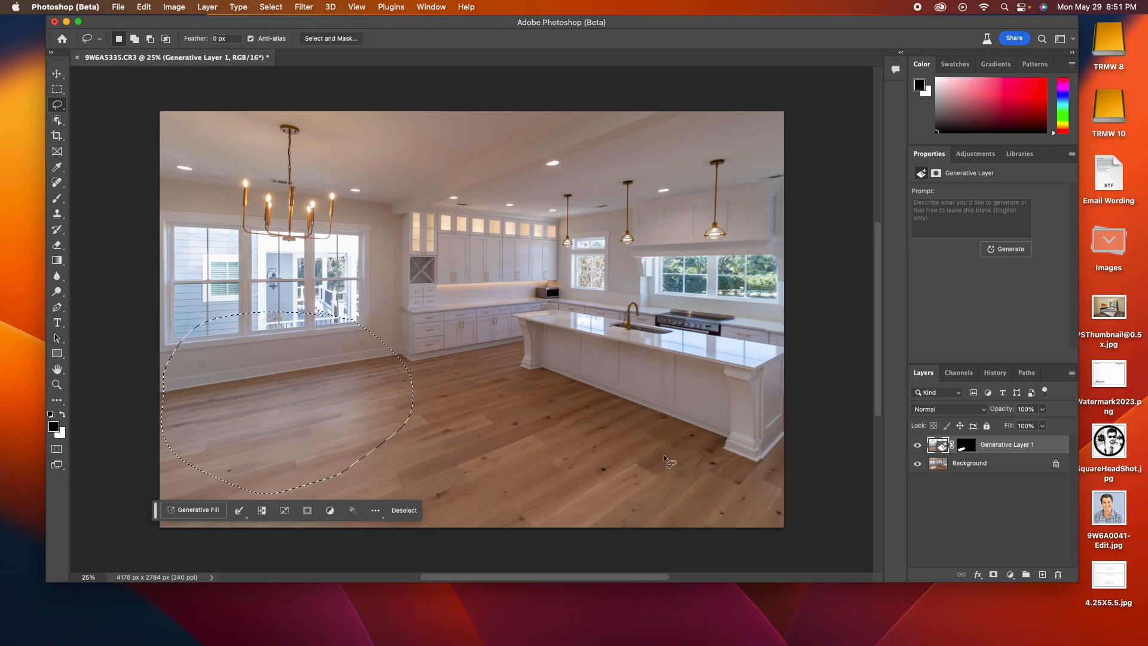
click(945, 464)
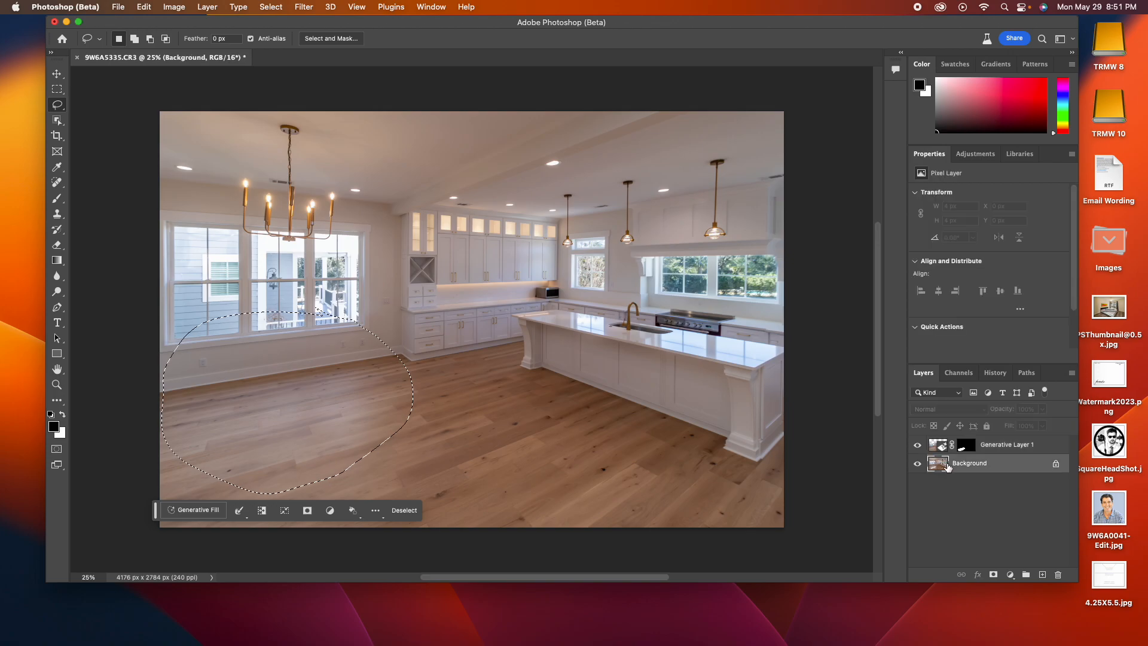
Run Generative Fill on the selected area with the prompt "Dinning room table".
click(205, 513)
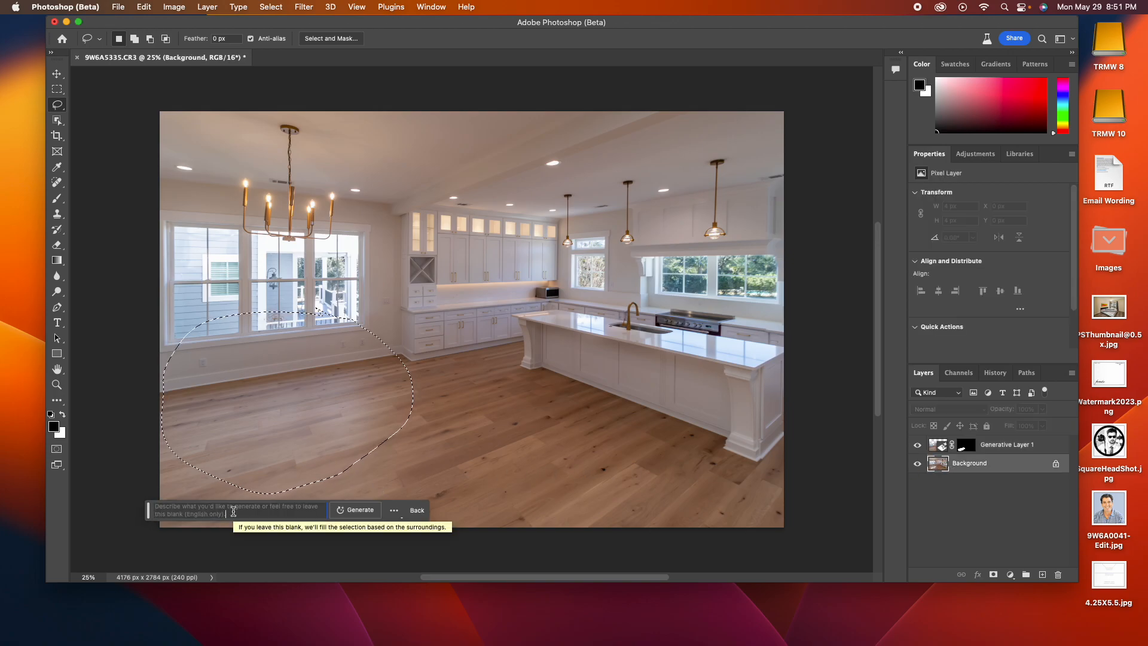
text(Di)
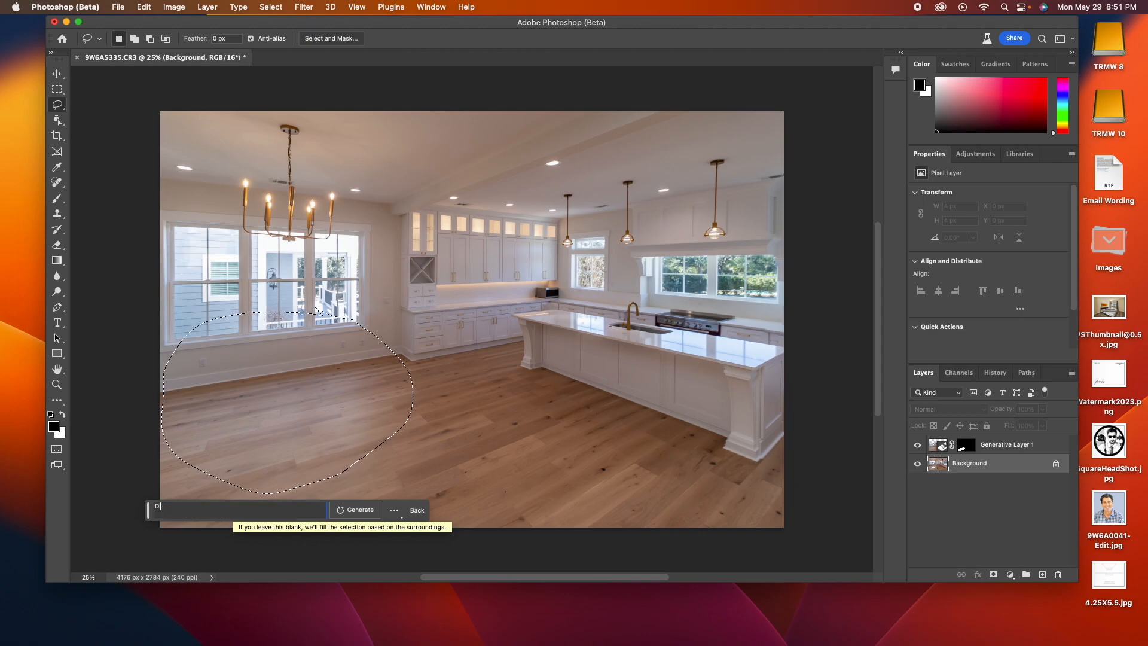
text(nning room table)
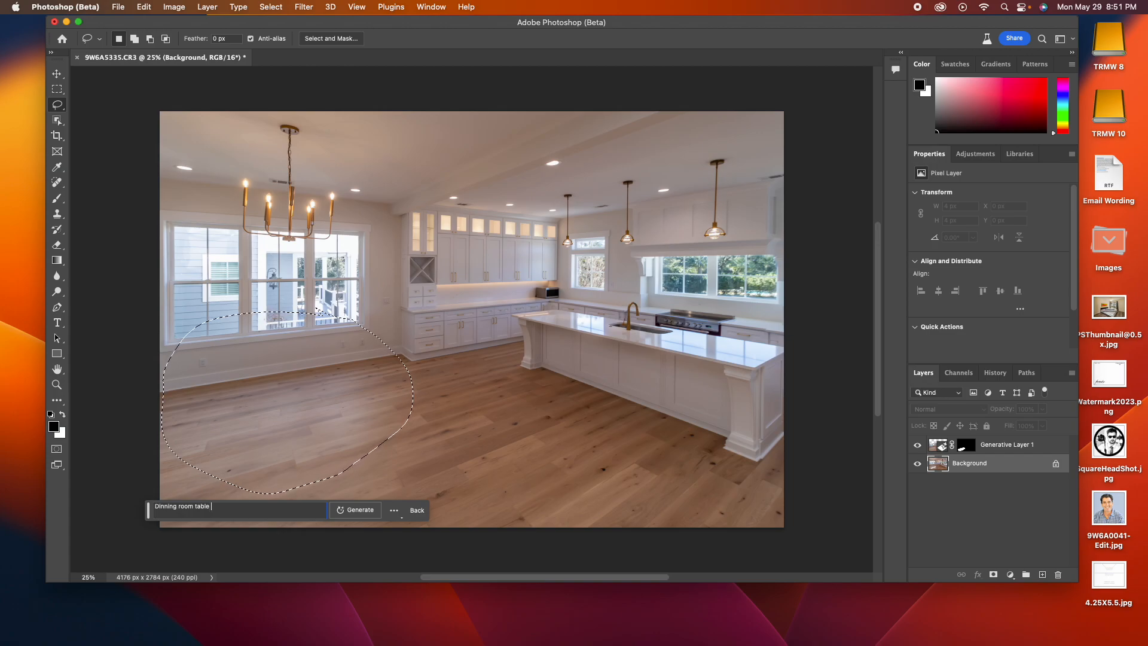
key(Return)
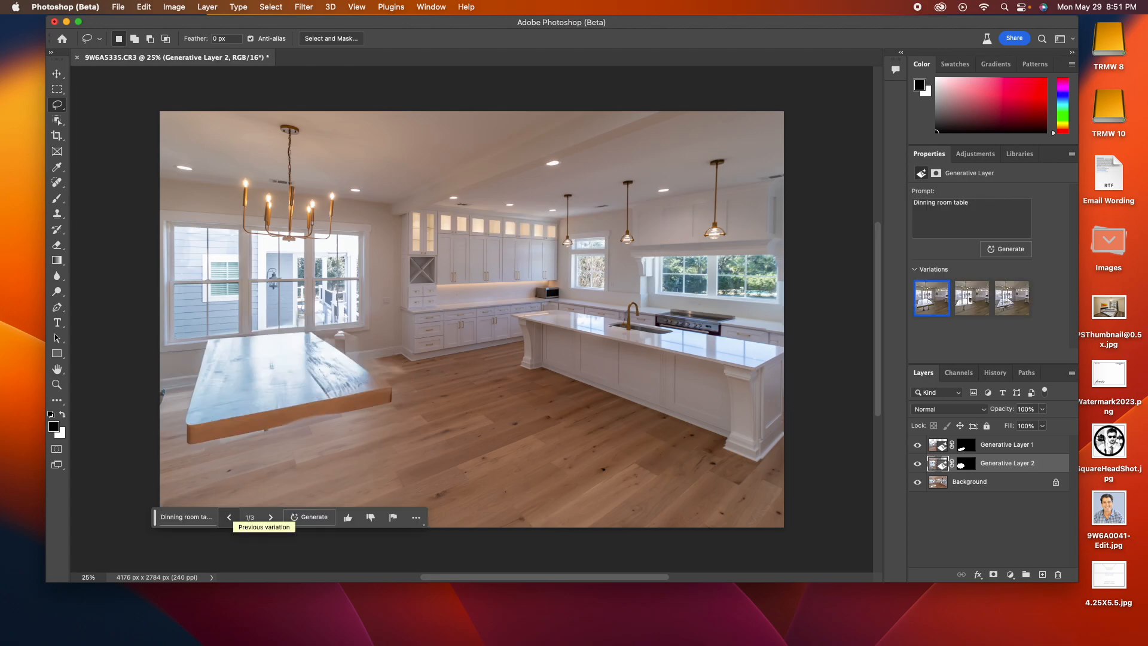
Hide Generative Layer 1 and preview the three table variations, returning to the first one.
click(917, 445)
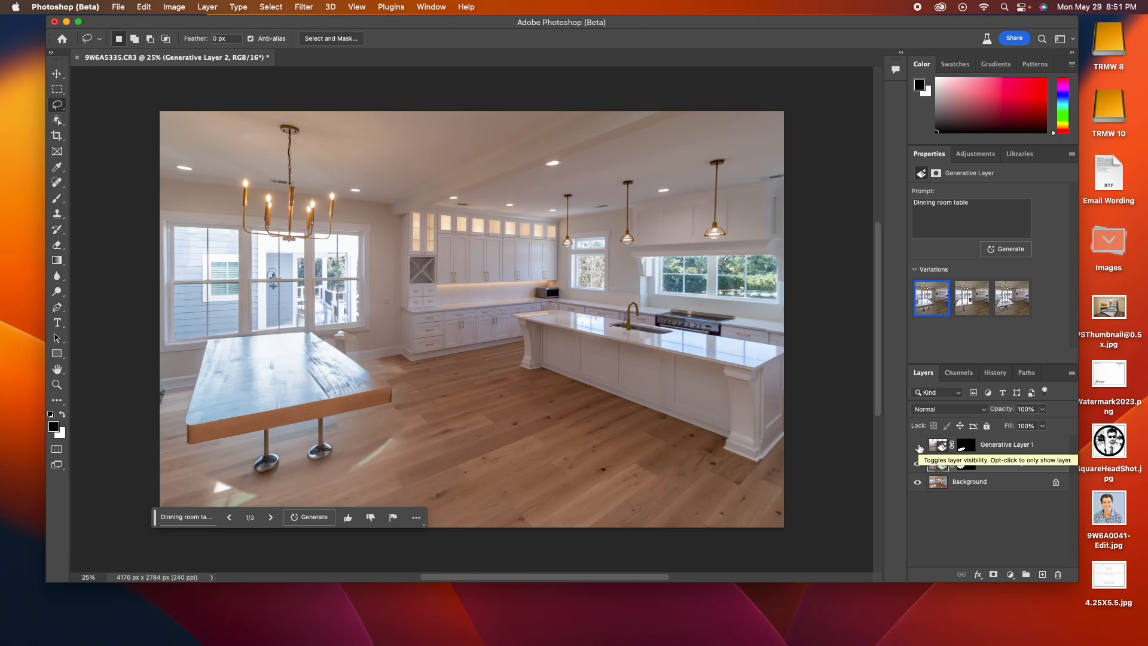
click(975, 295)
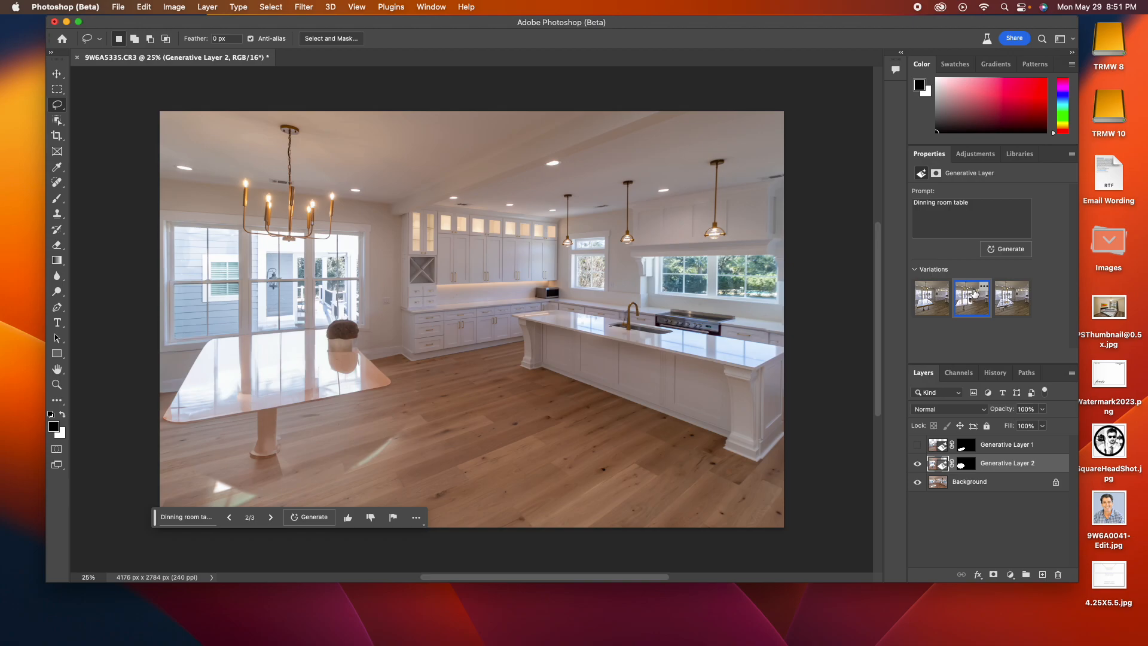
click(1009, 296)
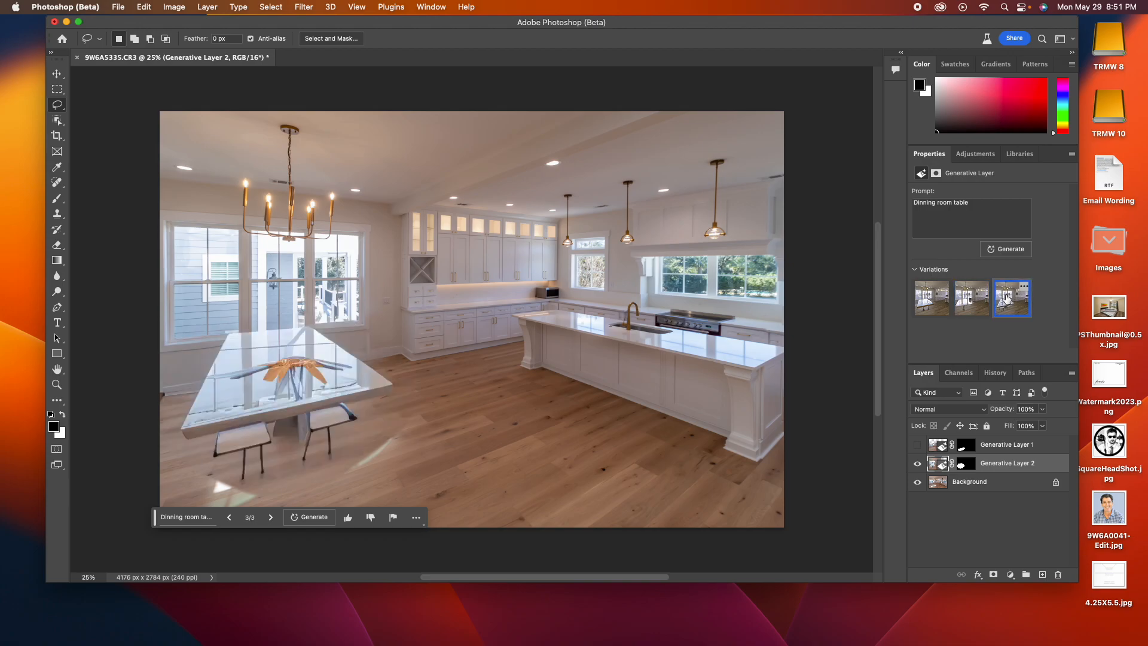
click(938, 301)
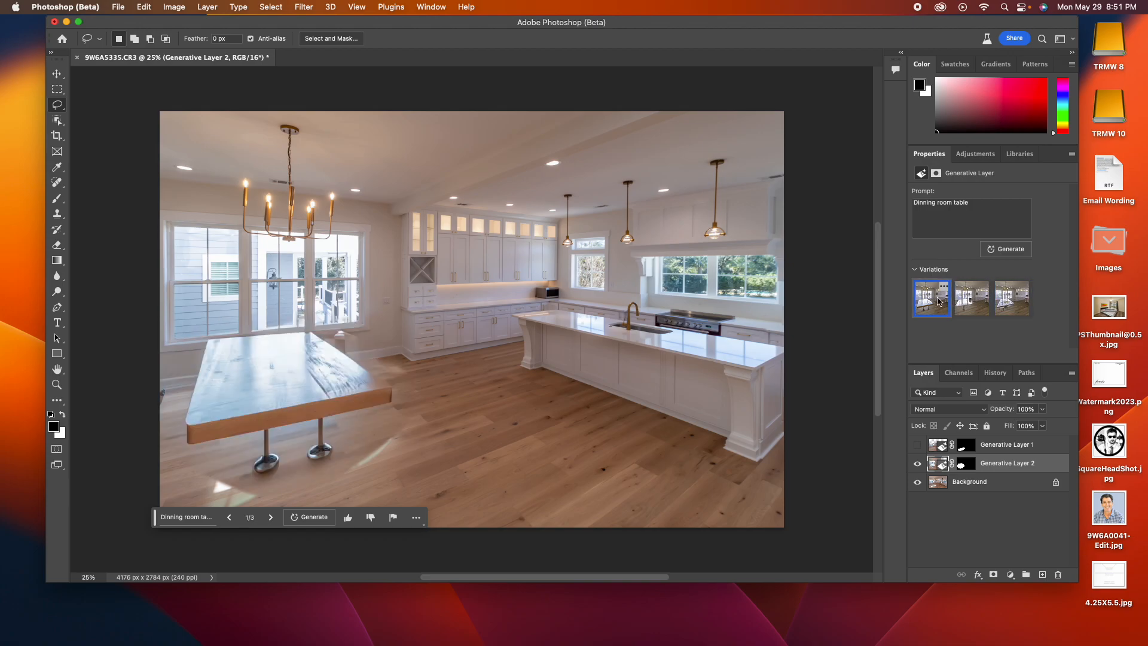
Toggle the visibility of Generative Layer 1 to compare the table legs, leaving the layer shown.
click(917, 445)
click(917, 445)
click(918, 447)
click(918, 445)
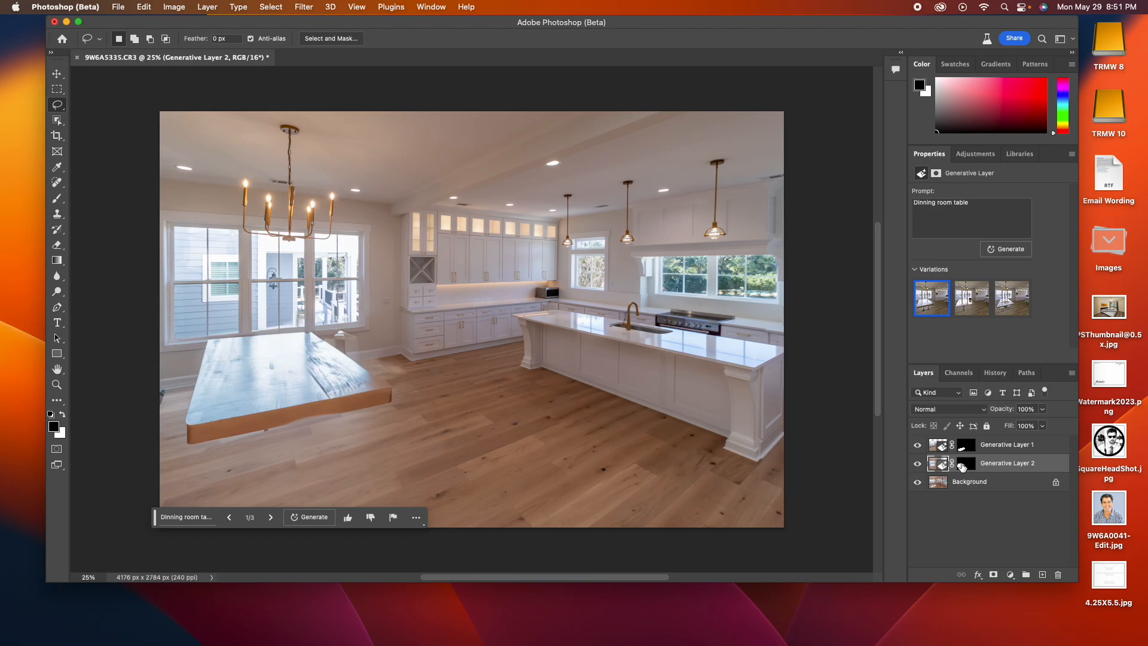
Paint black over both table legs on Generative Layer 1's mask with a size 70 brush.
click(966, 447)
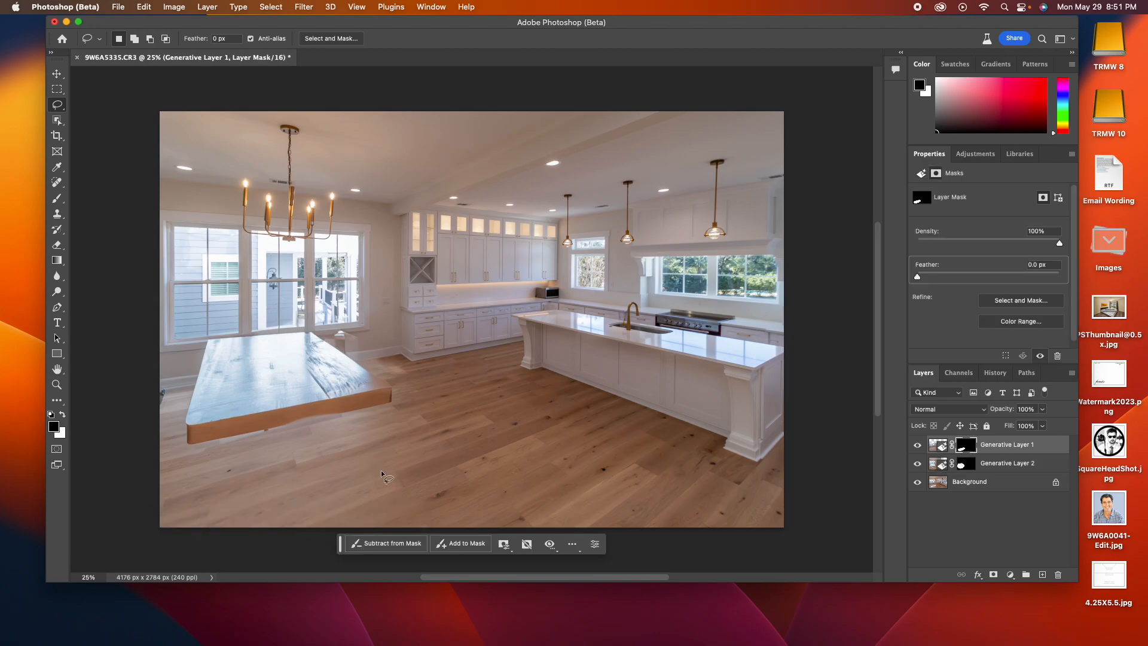
key(b)
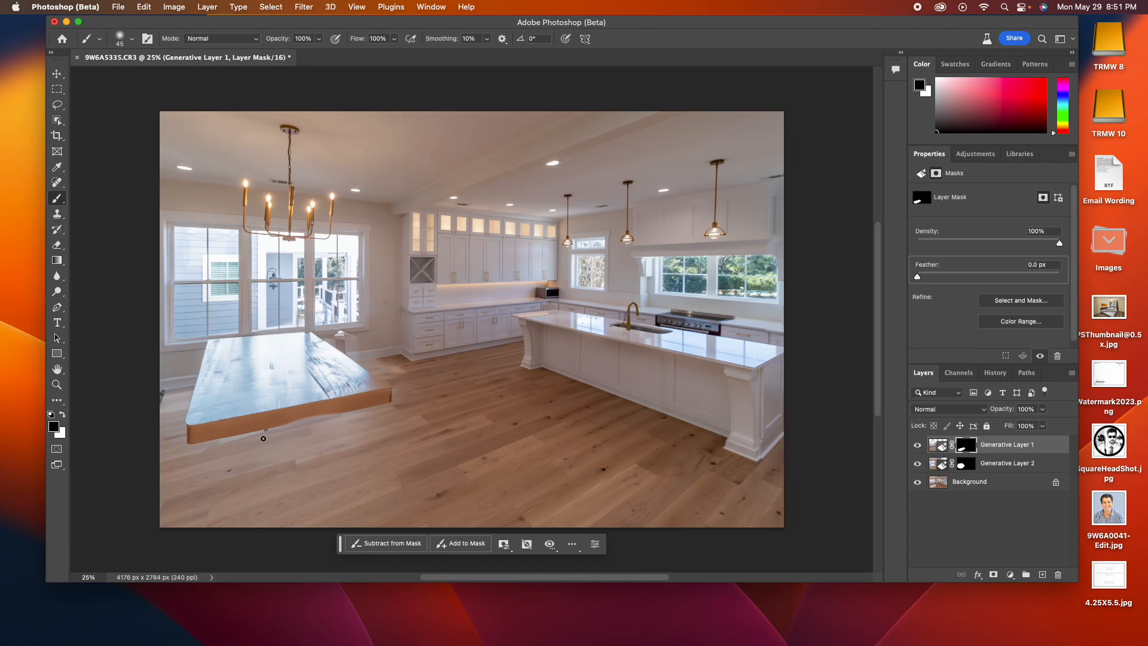
key(bracketright)
key(bracketright)
key(bracketright)
mouse_move(266, 432)
mouse_down()
mouse_move(268, 486)
mouse_move(267, 458)
mouse_move(250, 471)
mouse_move(270, 467)
mouse_move(268, 441)
mouse_move(256, 470)
mouse_move(331, 423)
mouse_move(285, 418)
mouse_move(277, 425)
mouse_move(341, 414)
mouse_move(320, 417)
mouse_move(326, 456)
mouse_up()
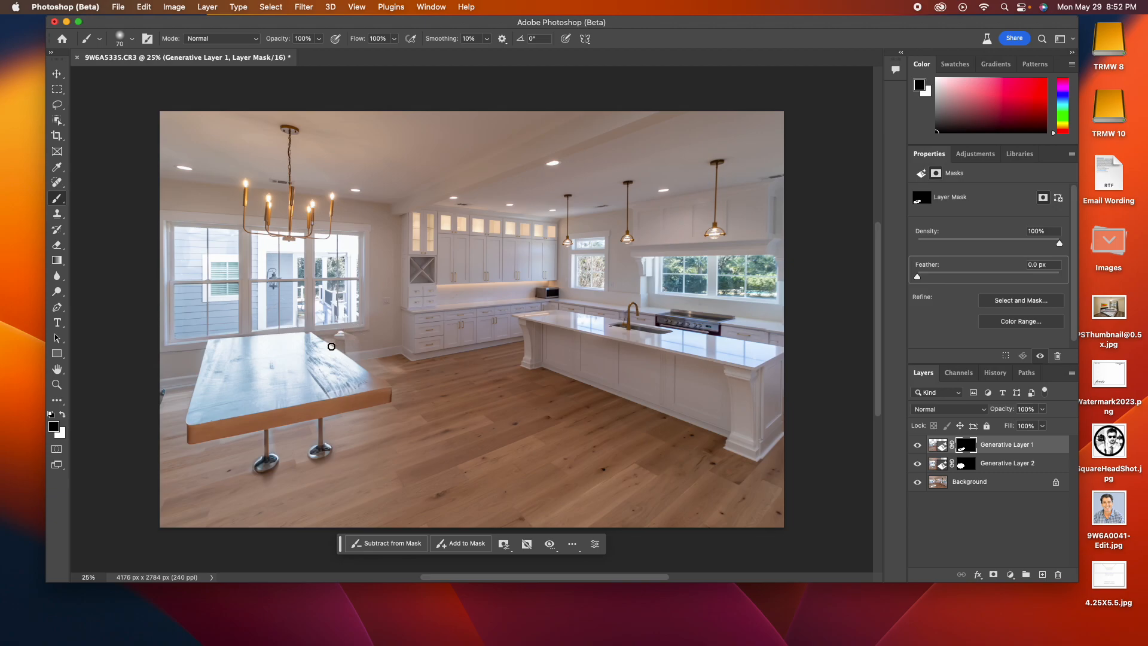
Toggle Generative Layer 1 and Generative Layer 2 on and off to check the masked table, leaving both shown.
click(918, 446)
click(918, 446)
click(919, 464)
click(918, 464)
click(918, 464)
click(918, 465)
Paint white on Generative Layer 1's mask over the stray objects behind the table and at the photo's left edge.
key(x)
drag(343, 347, 321, 335)
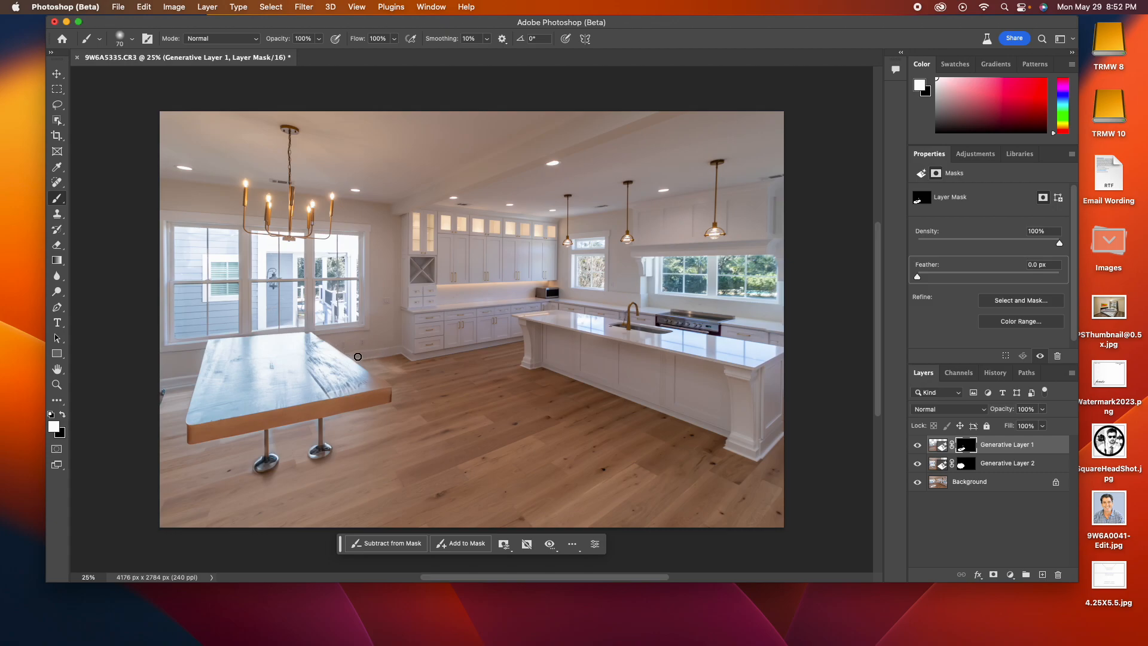
mouse_move(161, 388)
mouse_down()
mouse_move(156, 414)
mouse_move(167, 415)
mouse_up()
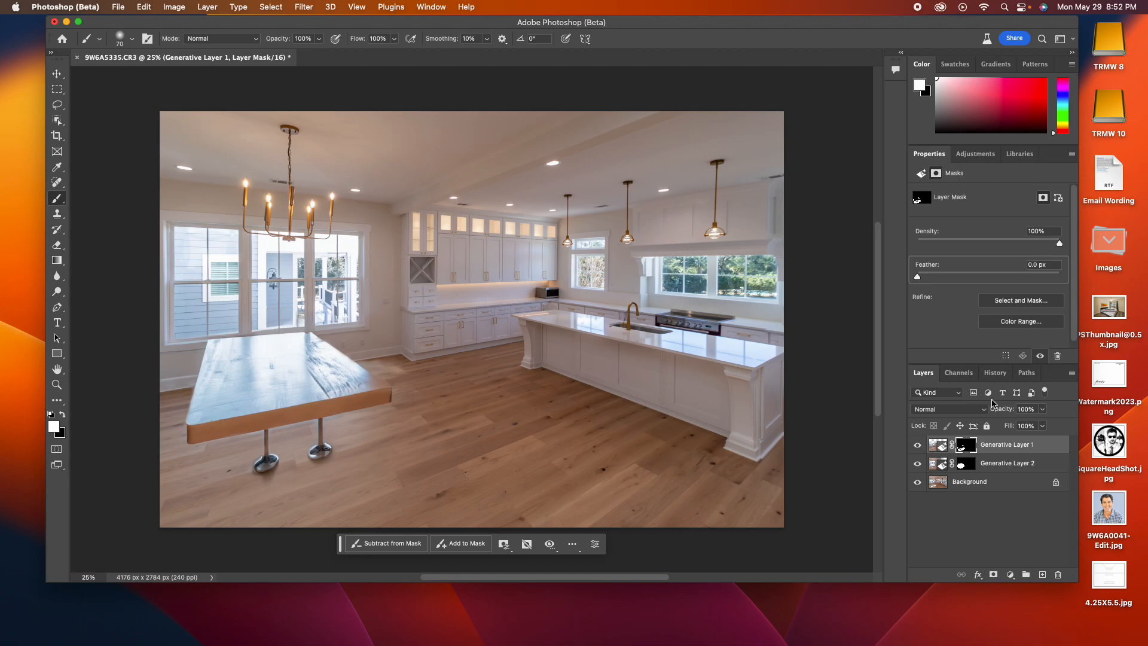
Extend Generative Layer 2's prompt to "Dinning room table chair expensive" and generate new variations.
click(940, 446)
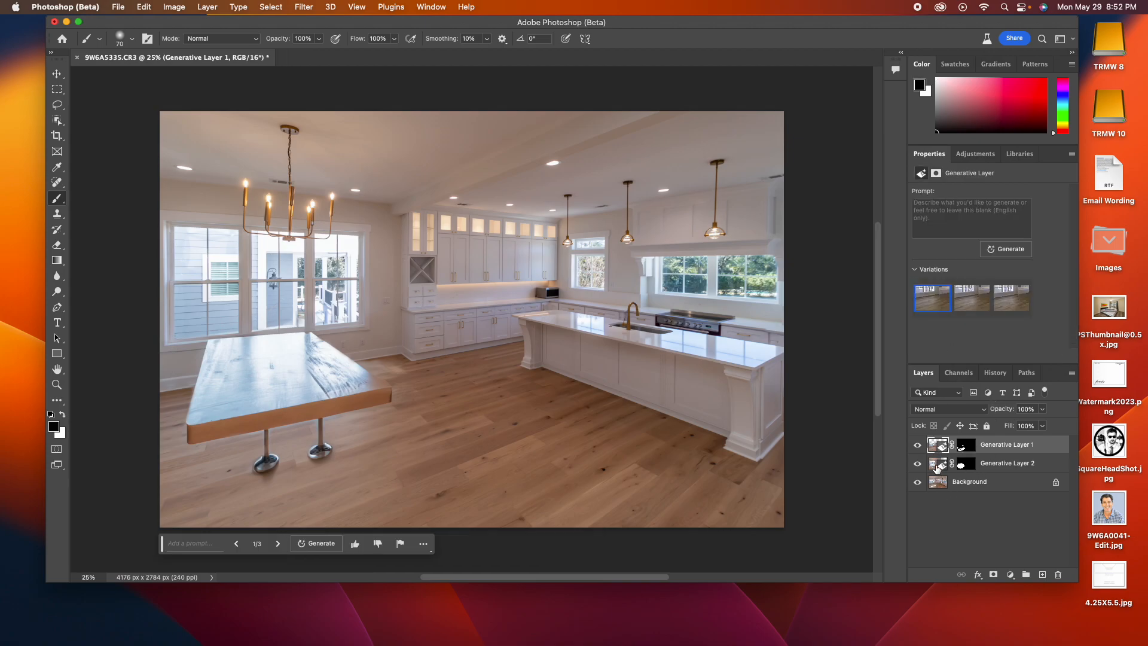
click(937, 469)
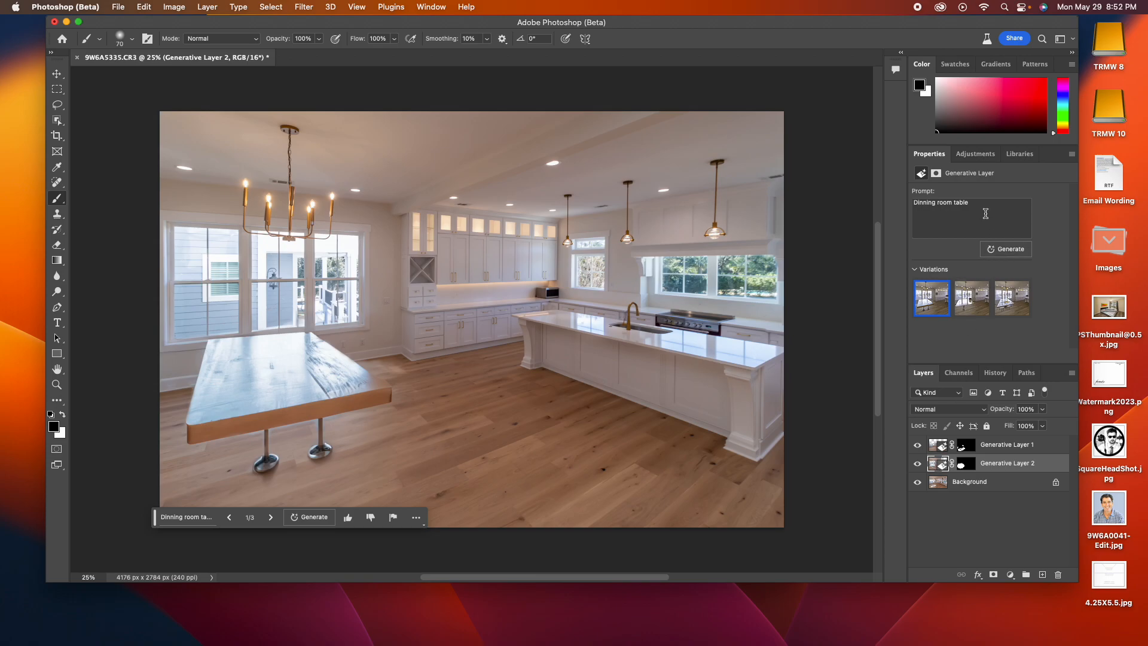
click(983, 204)
click(984, 203)
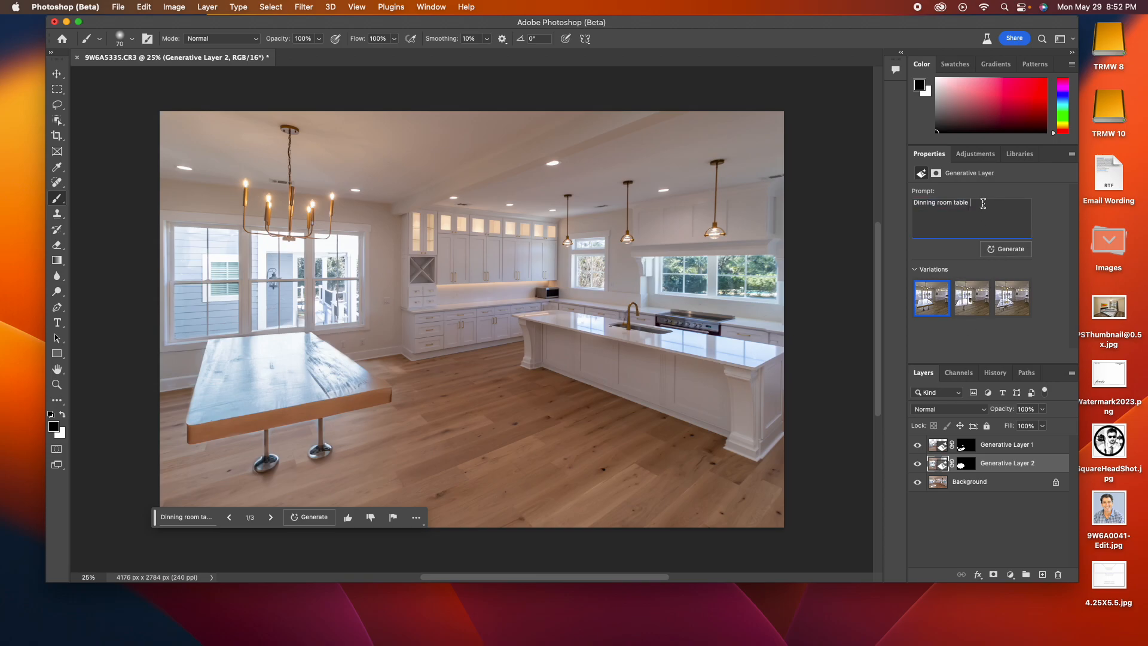
text(chair expensive)
click(1020, 247)
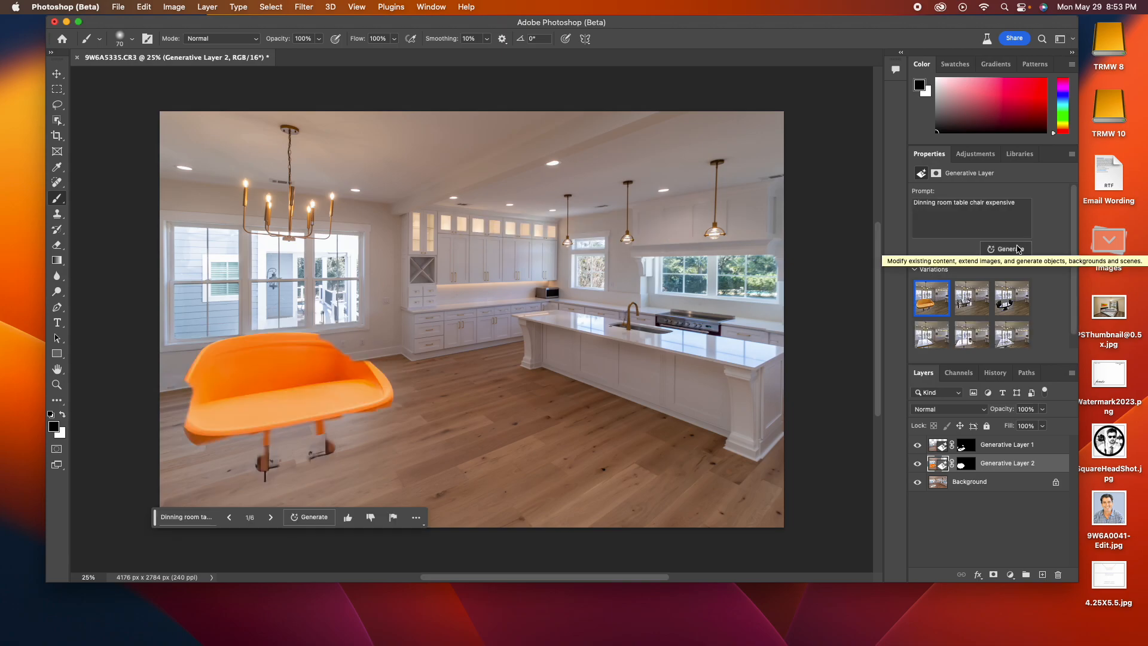
Choose the second variation of Generative Layer 2 and hide Generative Layer 1, inspecting the generated area without the background.
click(972, 304)
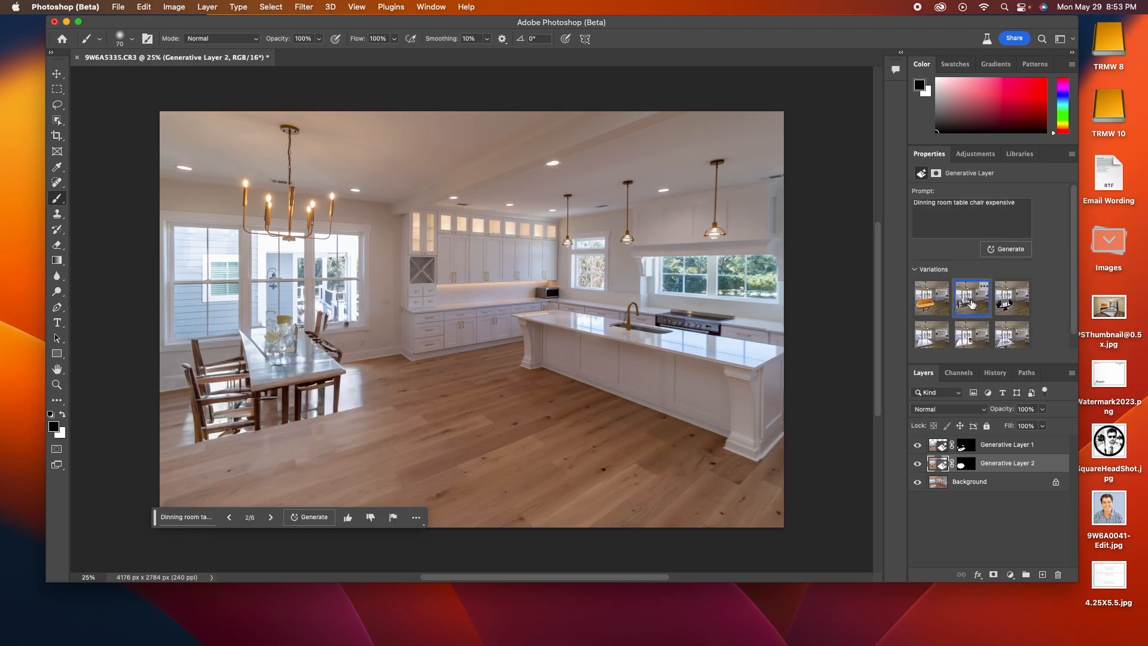
click(918, 464)
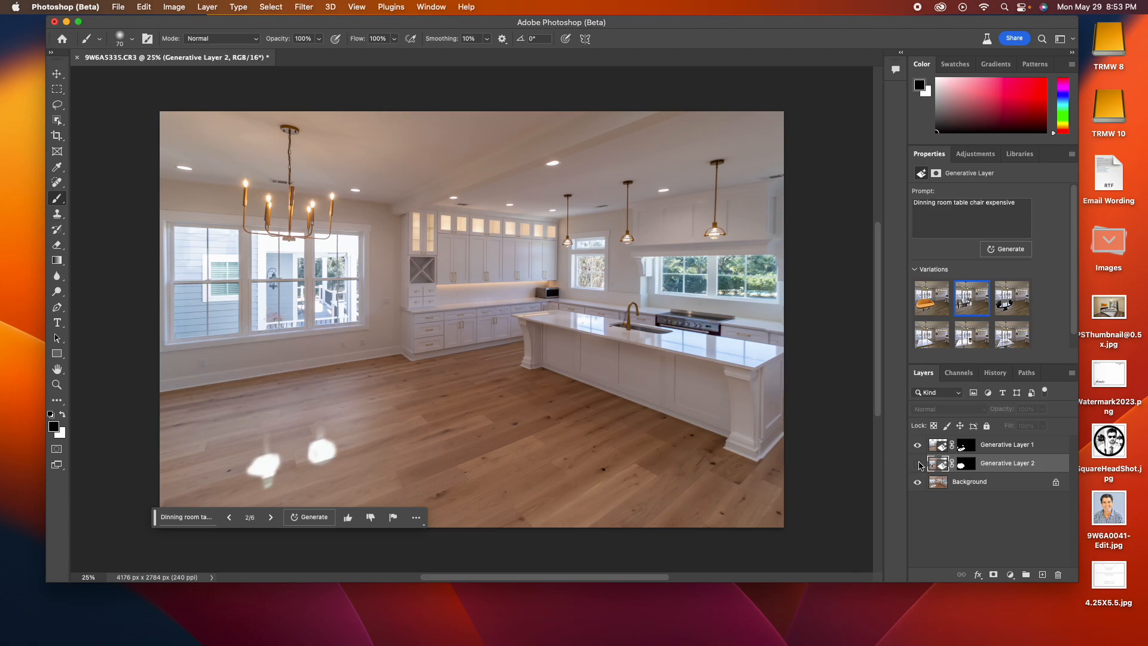
click(918, 446)
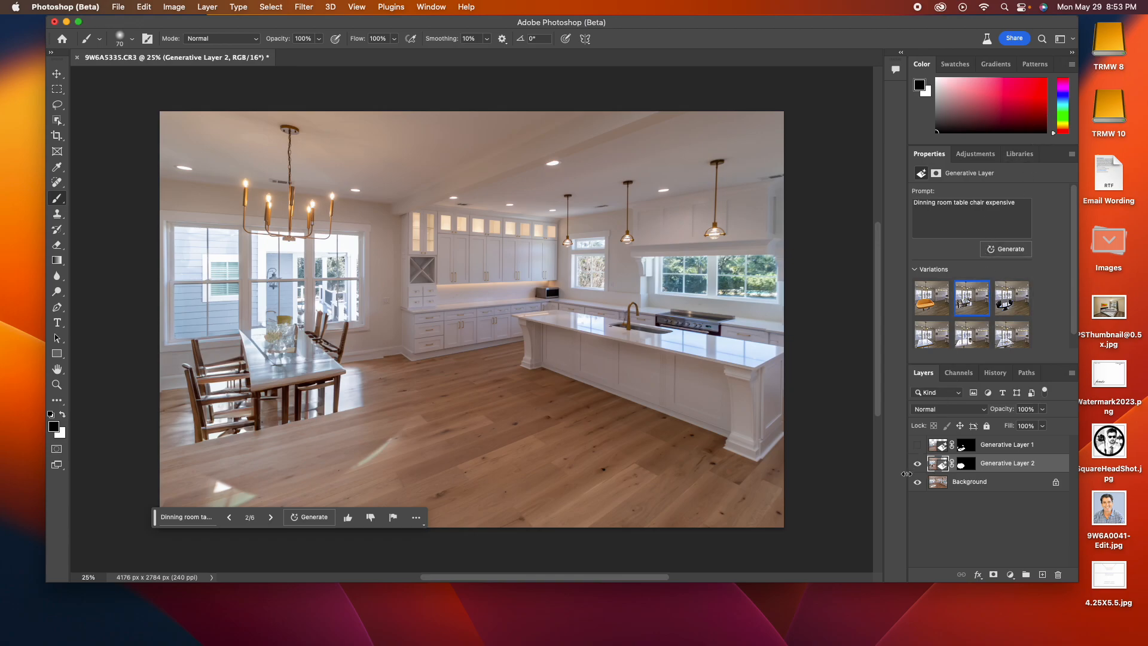
click(918, 482)
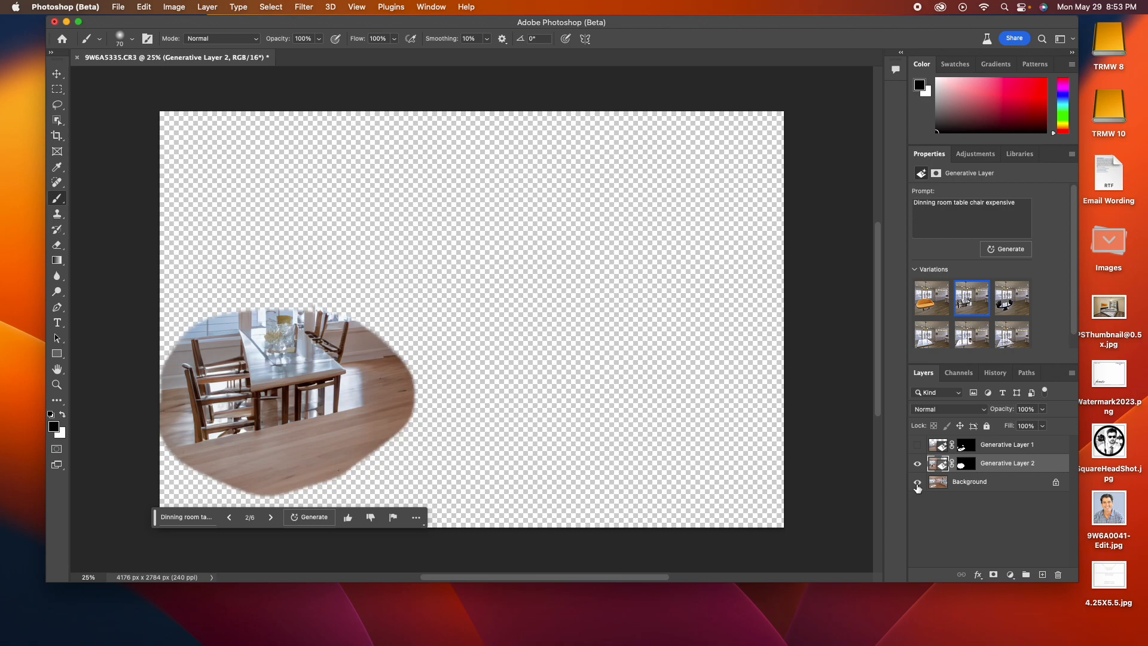
click(918, 482)
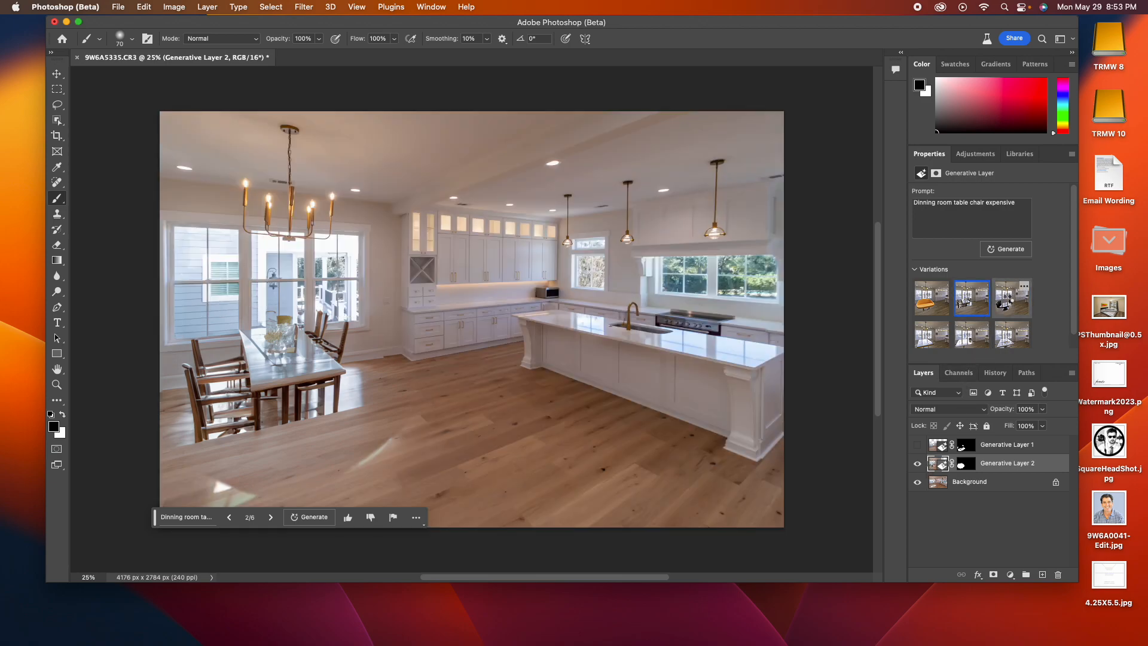
Preview the third, second and first variations of the dining furniture.
click(1007, 303)
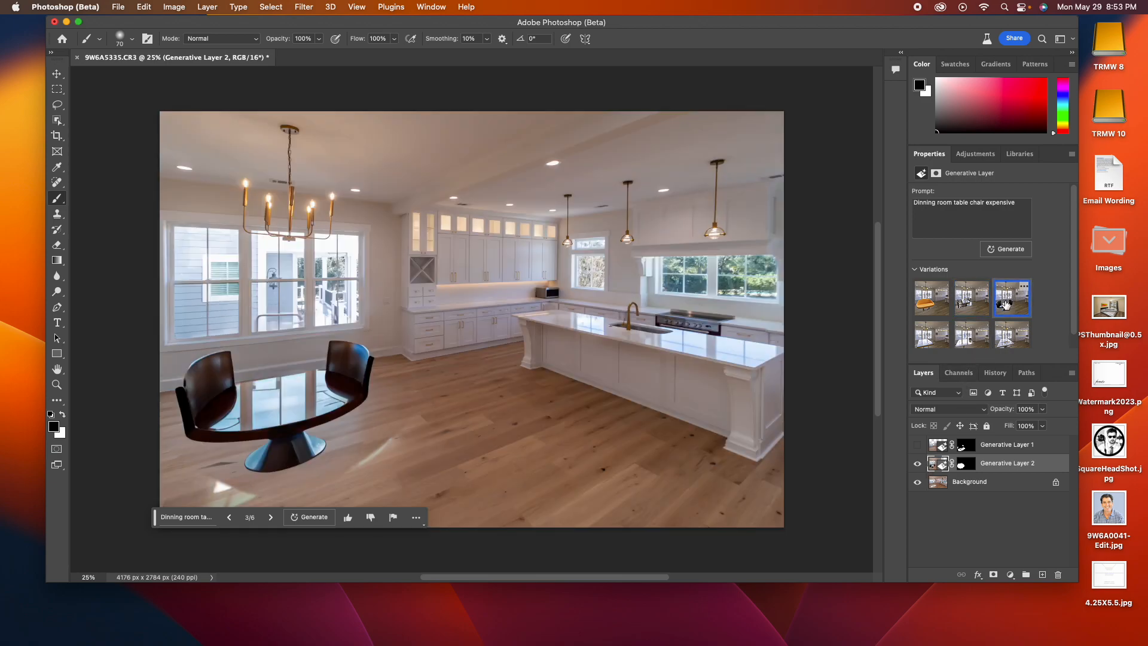
click(971, 301)
click(942, 303)
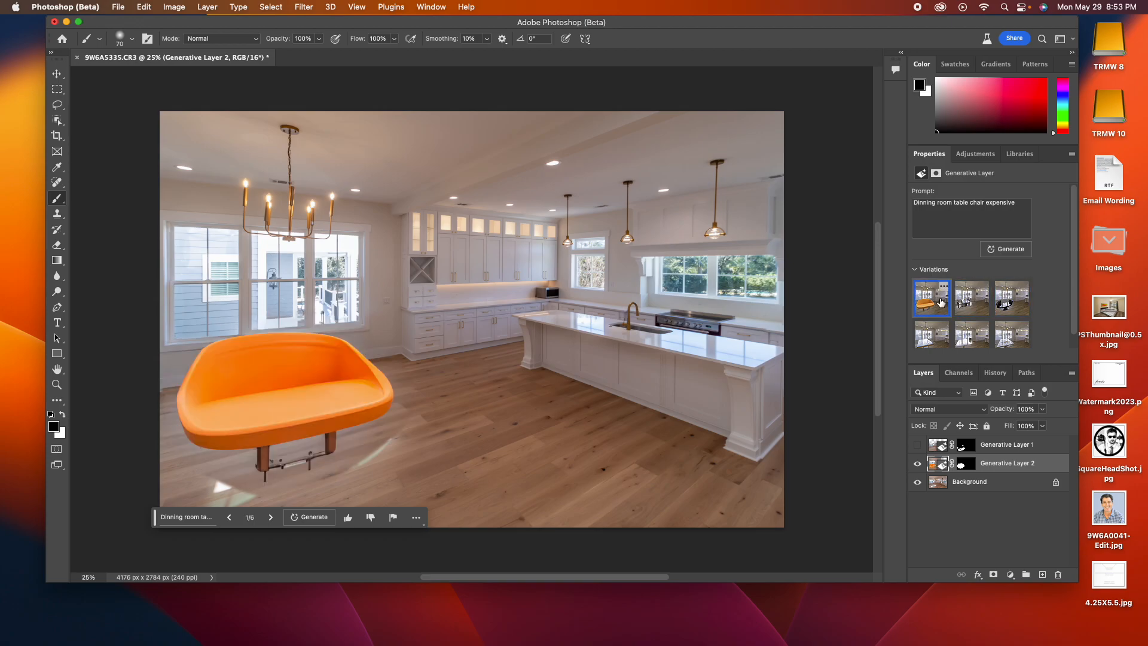
Change Generative Layer 2's prompt to "Dinning room table chairs" and generate new variations.
double_click(1016, 202)
text(e)
click(998, 250)
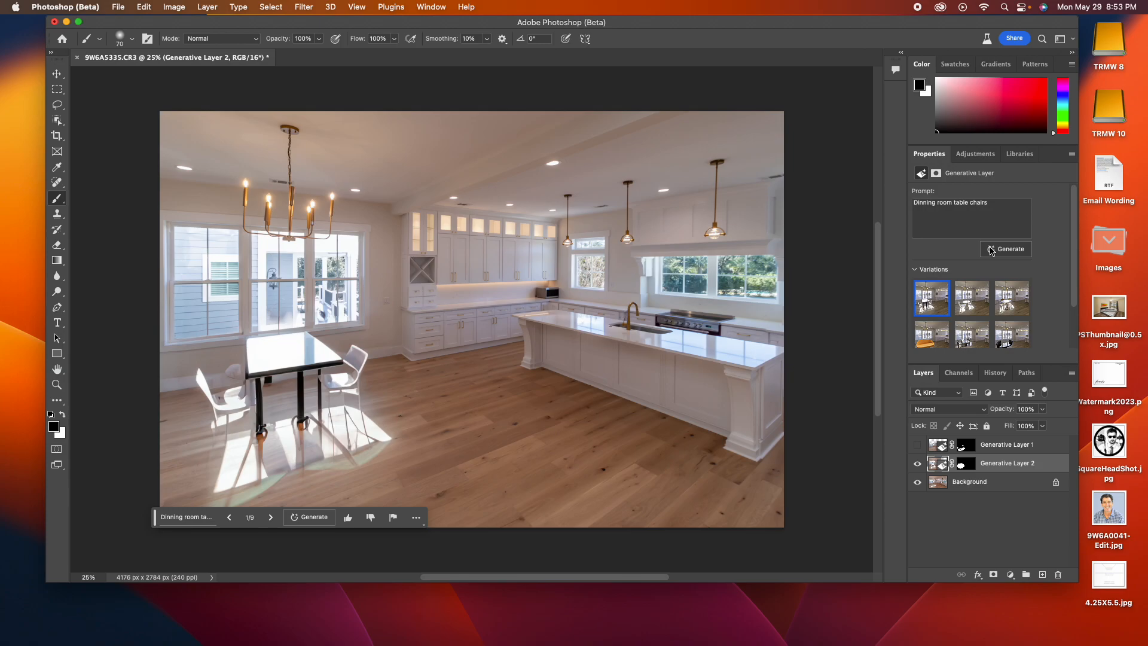
Preview the second, third and first variations generated for Generative Layer 2.
click(970, 308)
click(1003, 308)
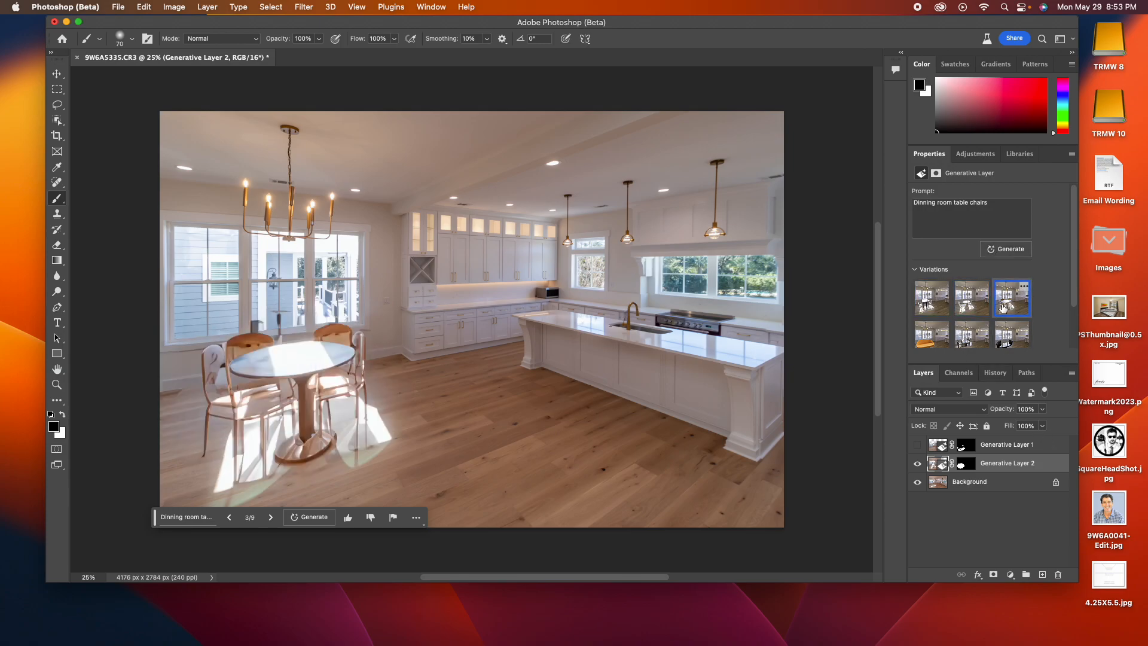
click(937, 308)
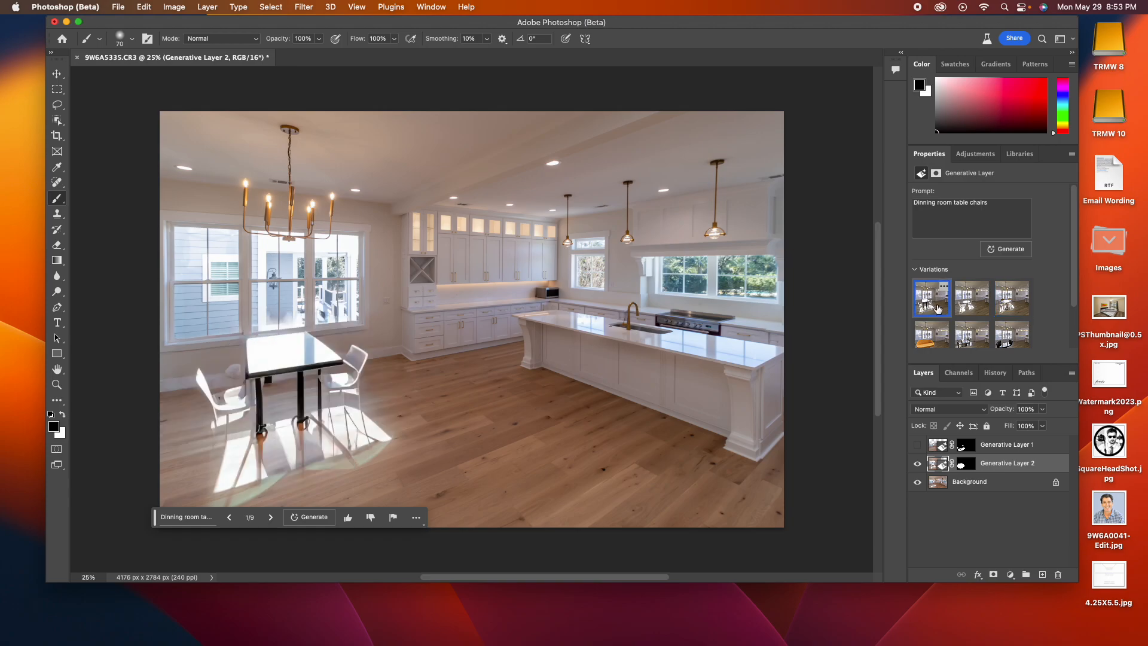
Choose the seventh variation of Generative Layer 2, the large wooden table, and show Generative Layer 1.
scroll(938, 309, down, 2)
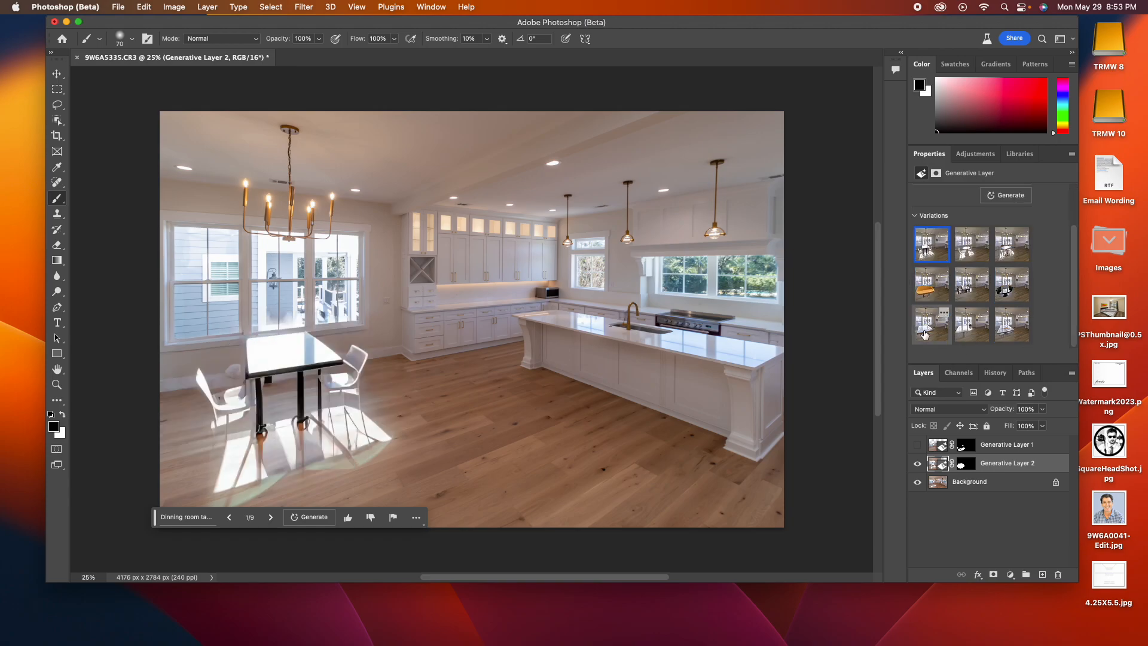
click(928, 331)
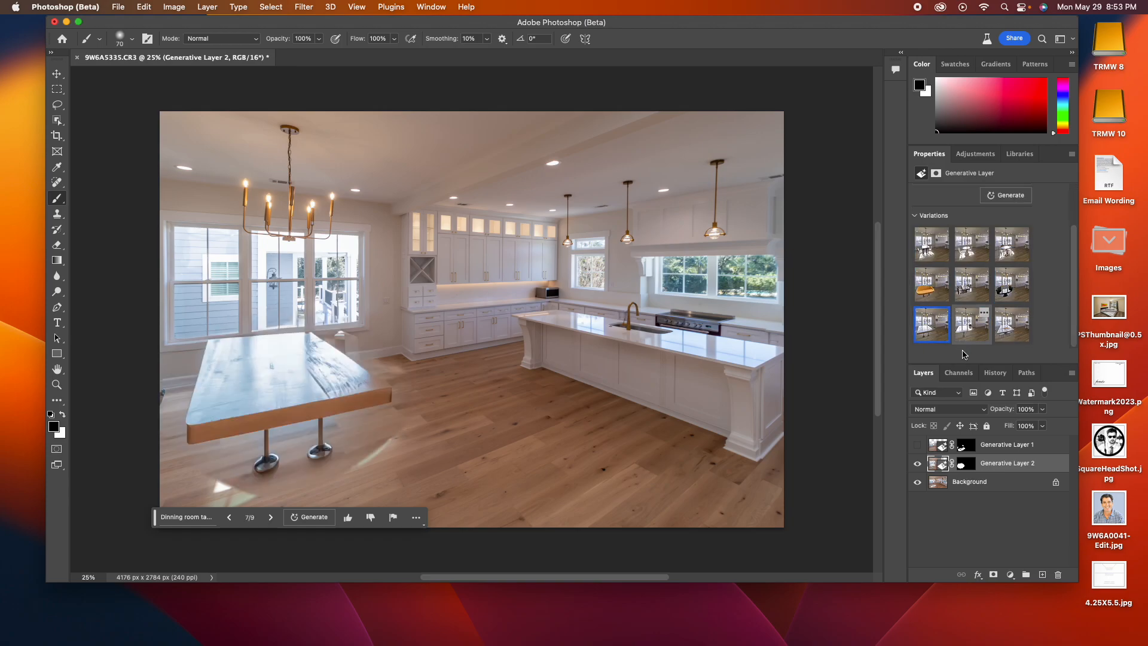
click(918, 446)
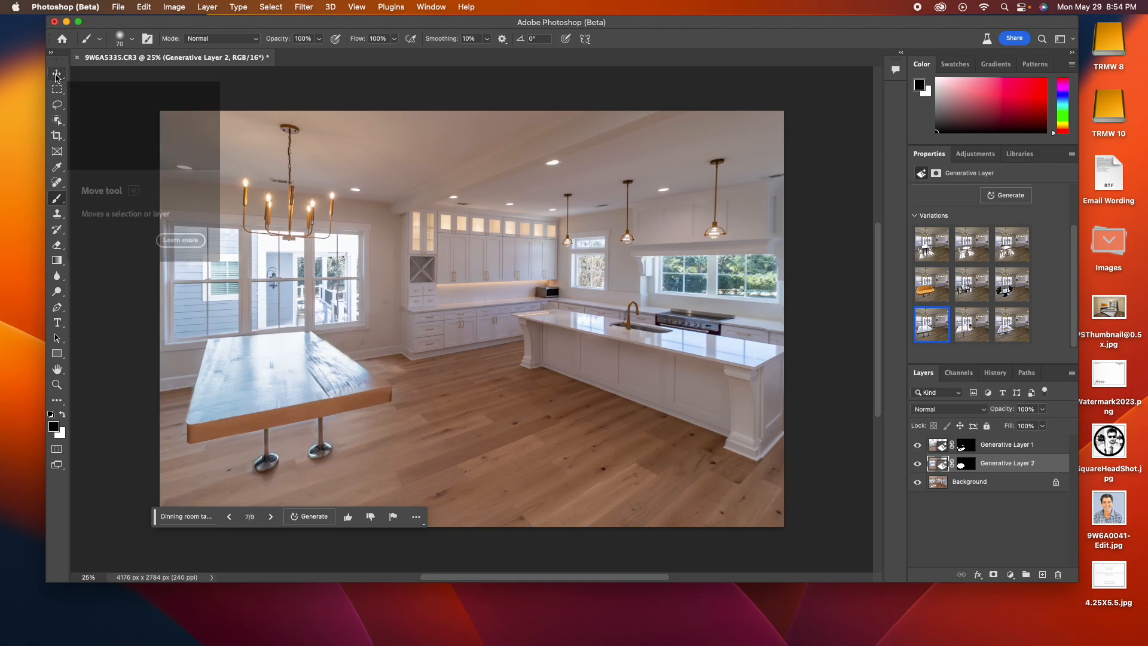
On the Background layer, lasso the front of the kitchen island together with the floor before it.
click(968, 484)
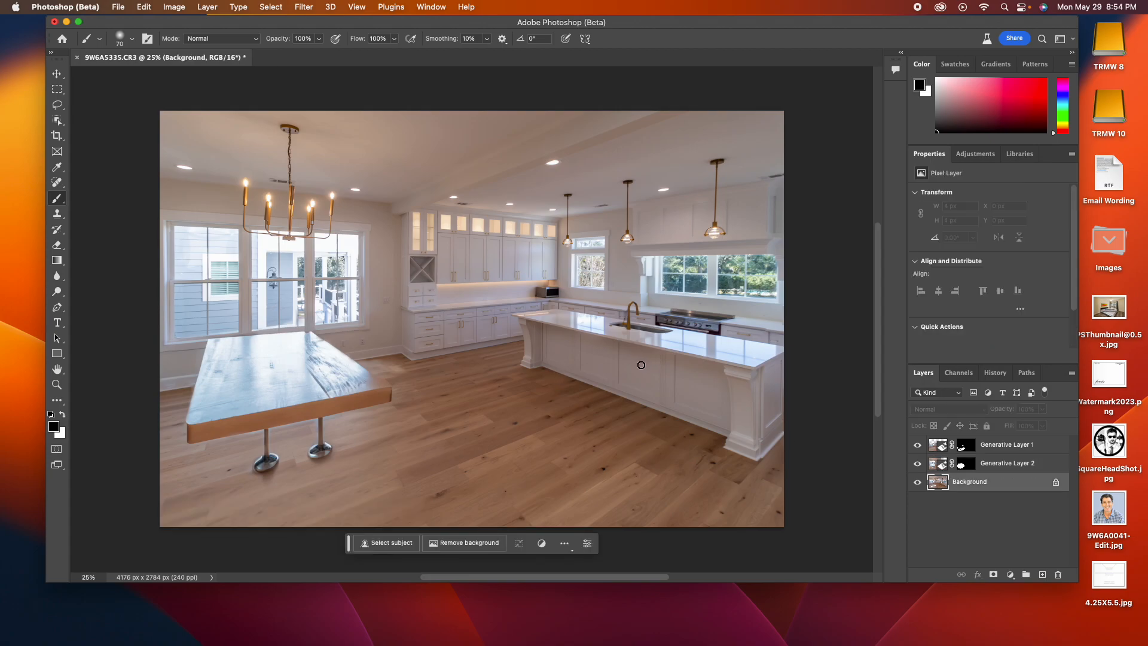
key(l)
mouse_move(646, 352)
mouse_down()
mouse_move(538, 333)
mouse_move(515, 342)
mouse_move(531, 398)
mouse_move(611, 453)
mouse_move(685, 452)
mouse_move(701, 388)
mouse_up()
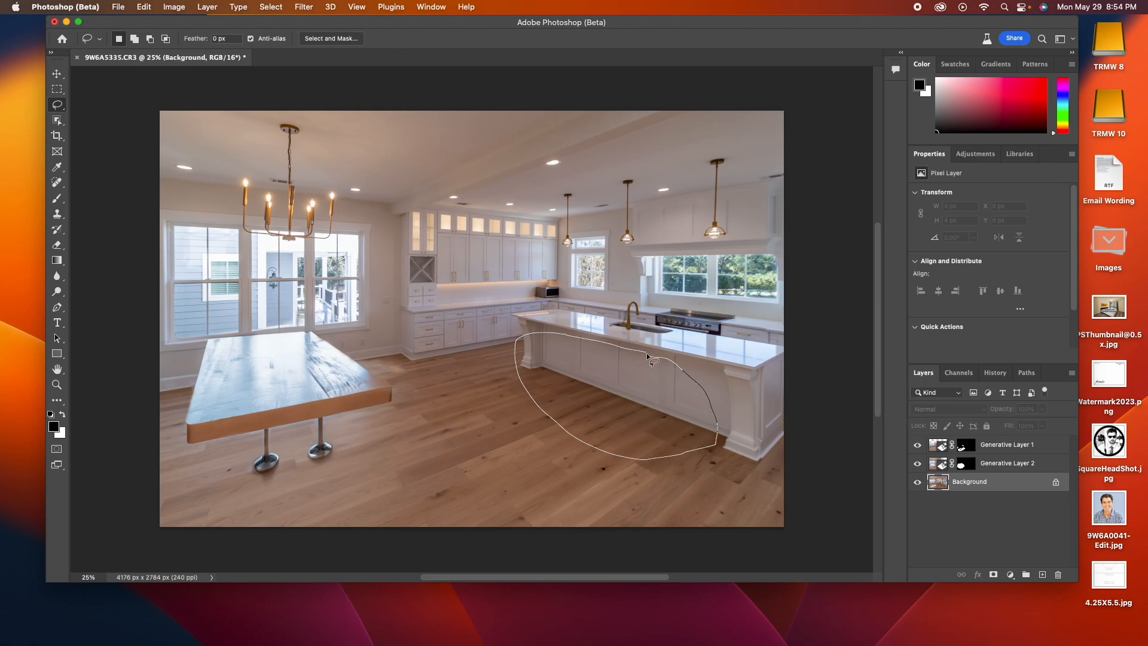
drag(647, 358, 648, 359)
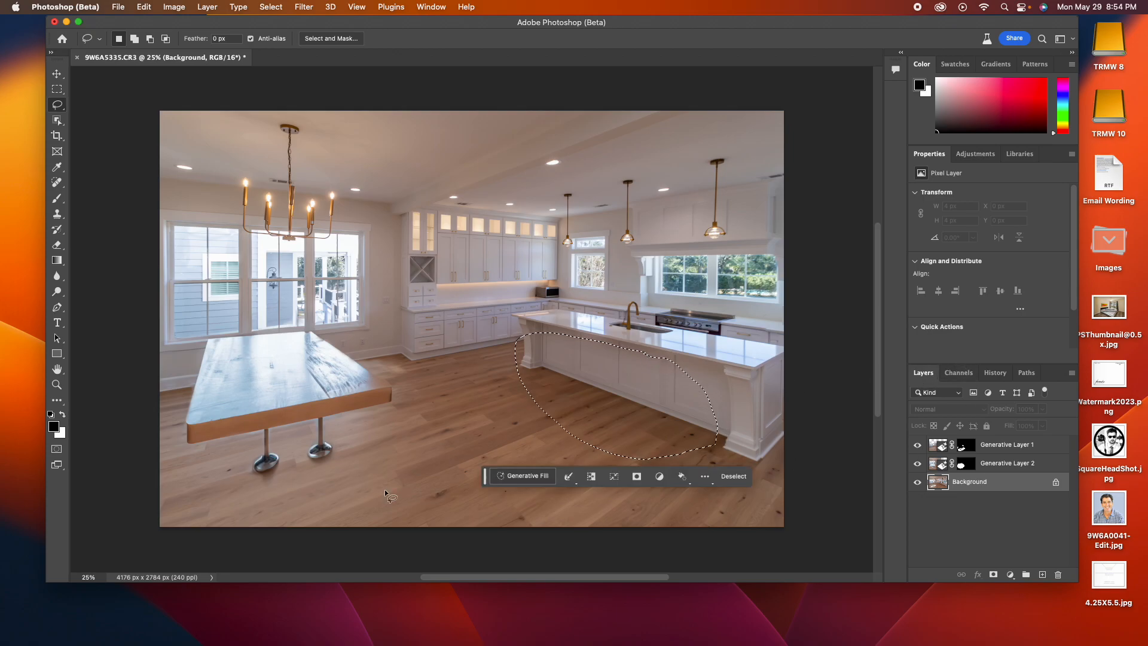
Generate "Bar Stools" in the island selection with Generative Fill and choose the third variation.
click(525, 475)
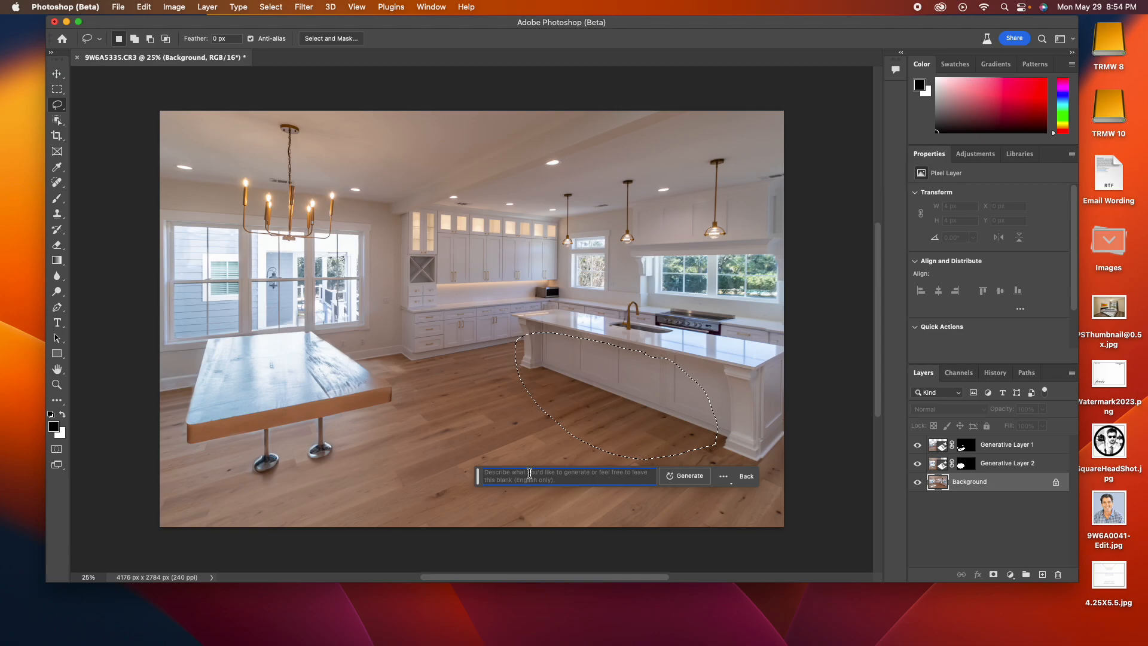
text(Bar Stools)
key(Return)
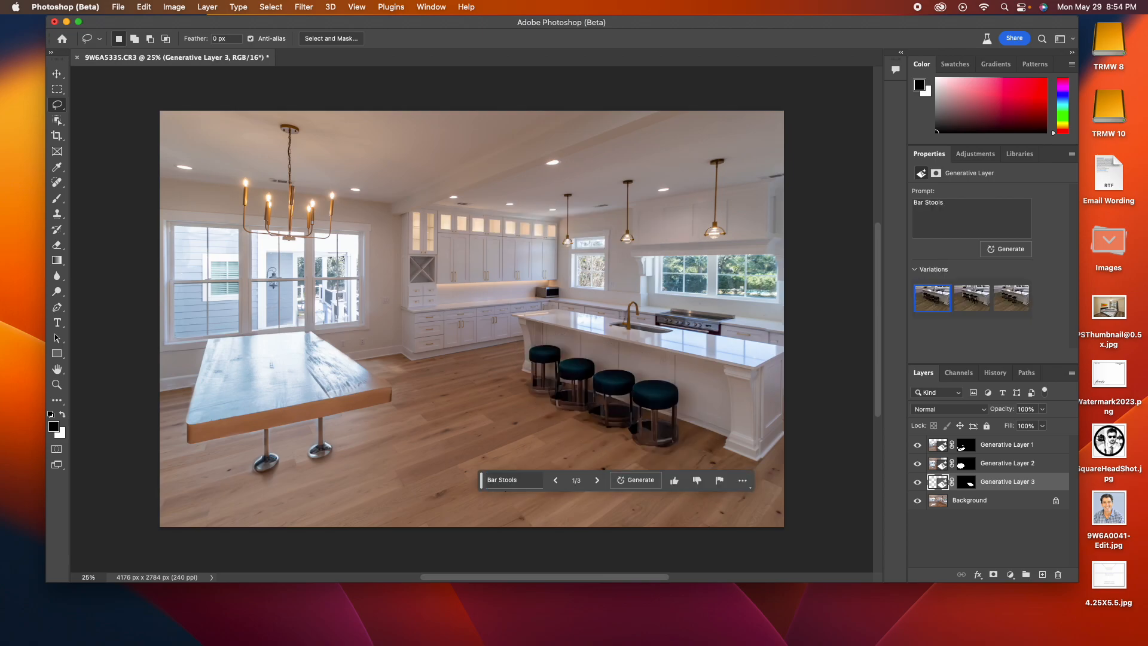
click(968, 305)
click(1012, 304)
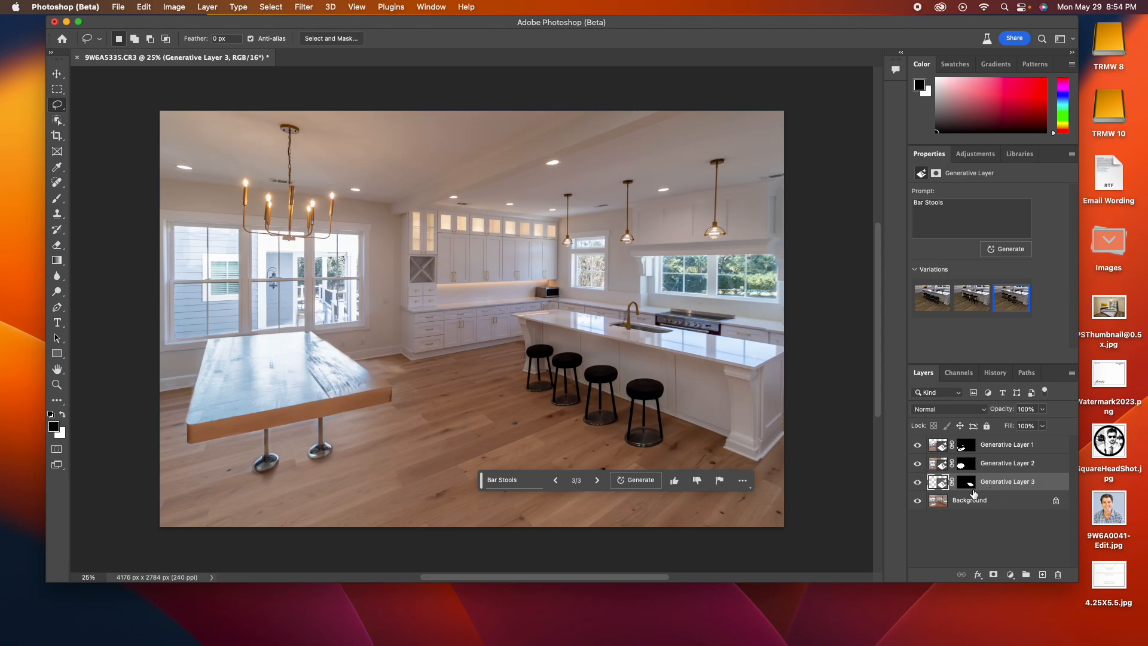
Hide Generative Layers 1, 2 and 3 so that only the original photo is shown.
click(918, 464)
click(918, 464)
click(919, 446)
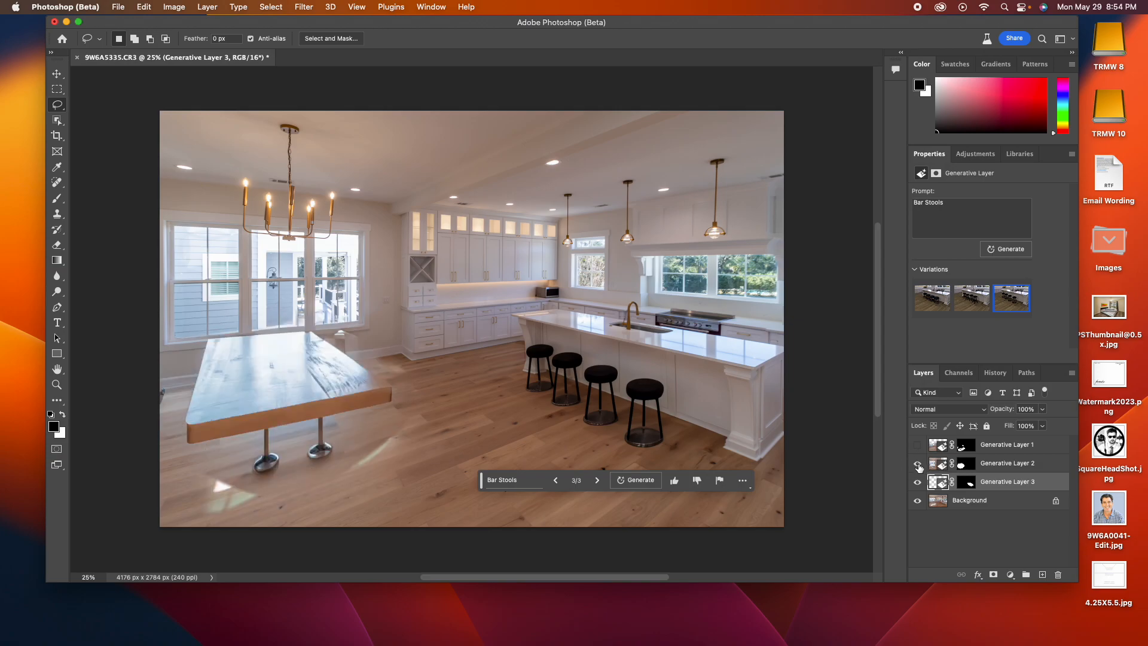
click(918, 482)
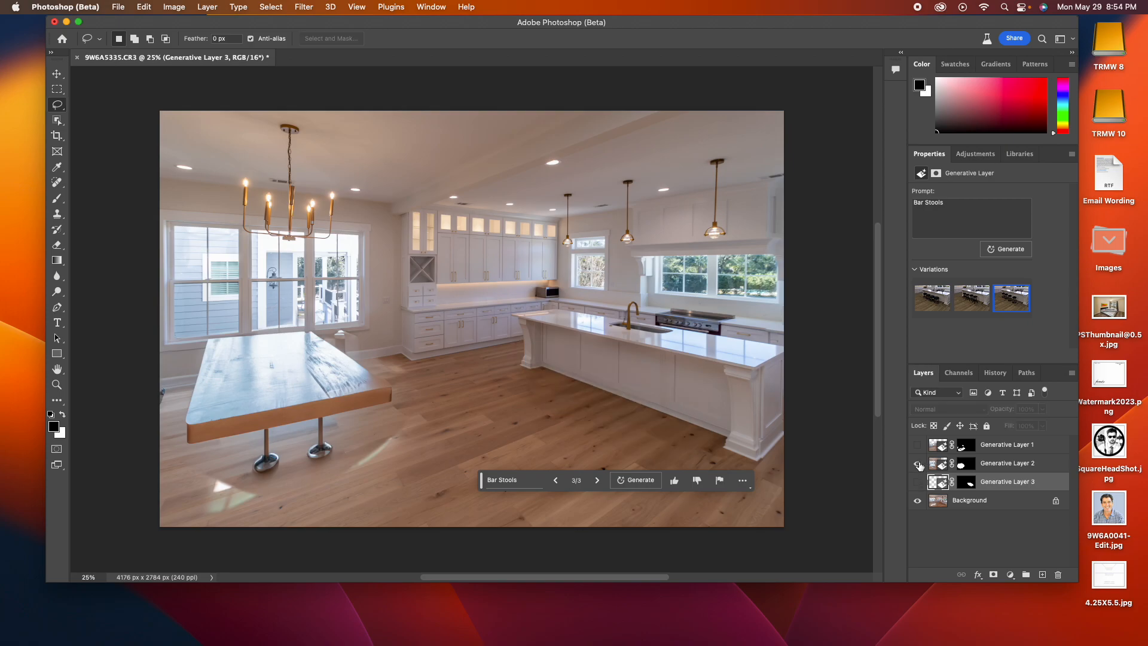
click(918, 464)
On the Background layer, lasso the dining-area floor with the sunlight patches and the wall below the windows.
click(968, 501)
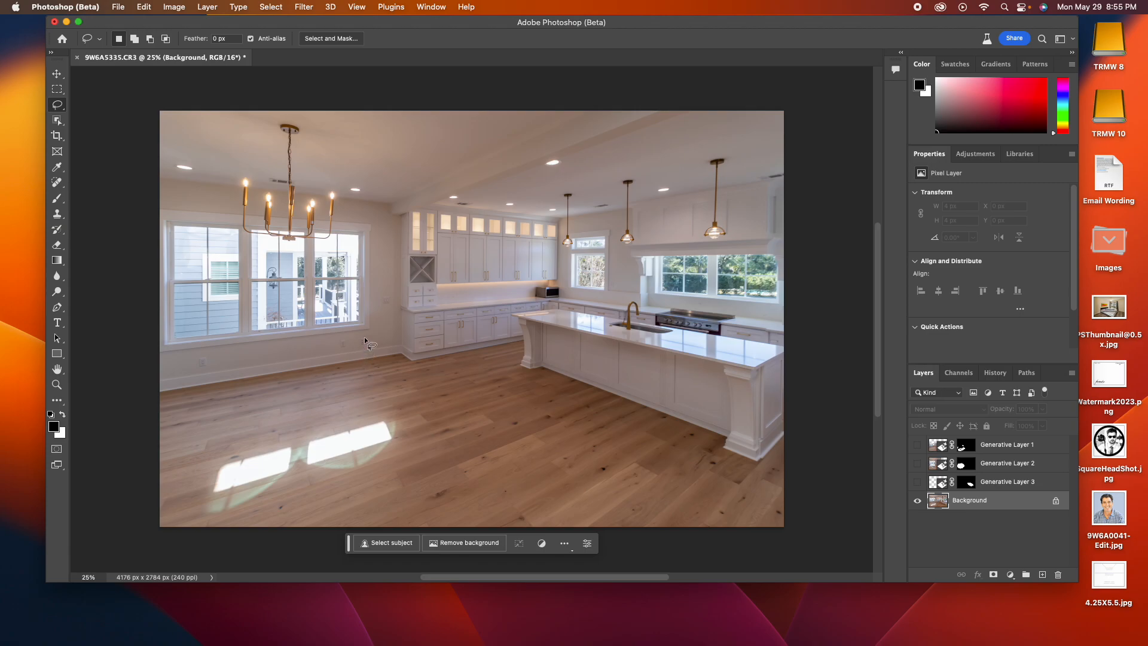
mouse_move(326, 324)
mouse_down()
mouse_move(169, 341)
mouse_move(182, 502)
mouse_move(381, 493)
mouse_move(482, 470)
mouse_move(385, 326)
mouse_up()
drag(279, 329, 282, 331)
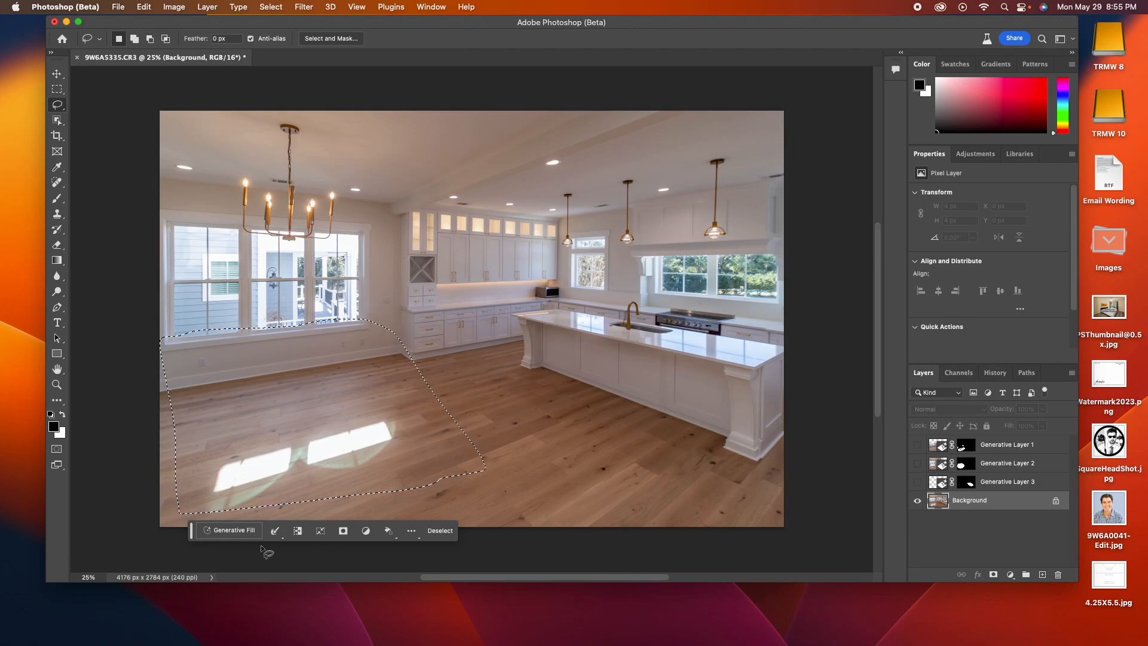
Generate "Set dinning room table with candles" in the dining-area selection with Generative Fill.
click(234, 530)
drag(262, 533, 186, 525)
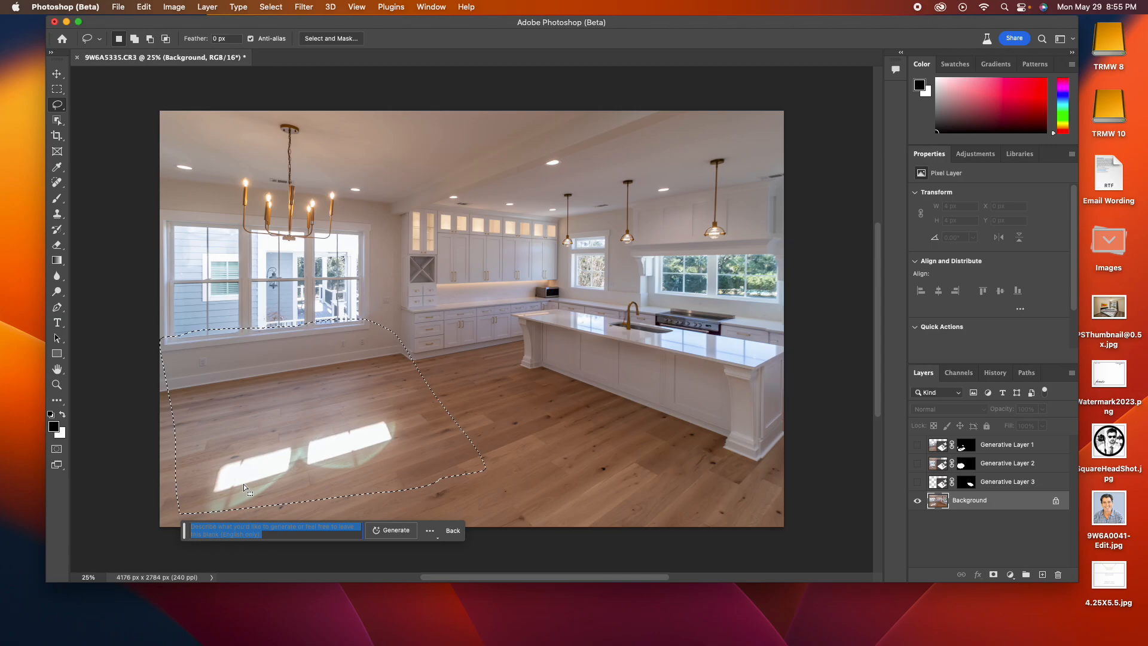
text(Set d)
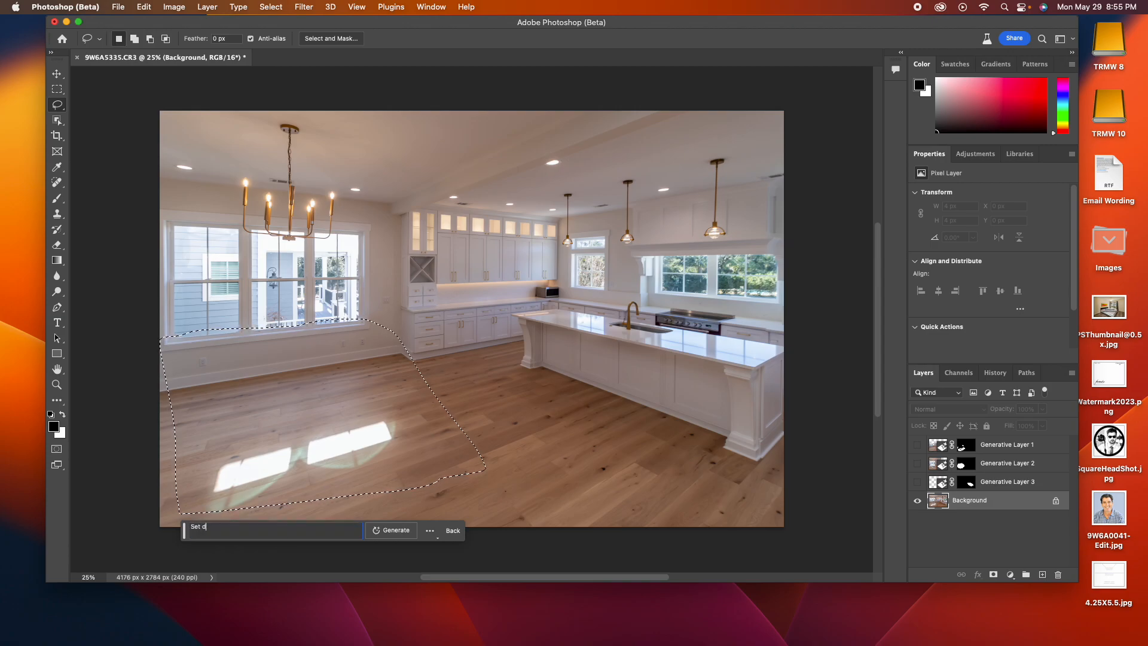
text(inning roo)
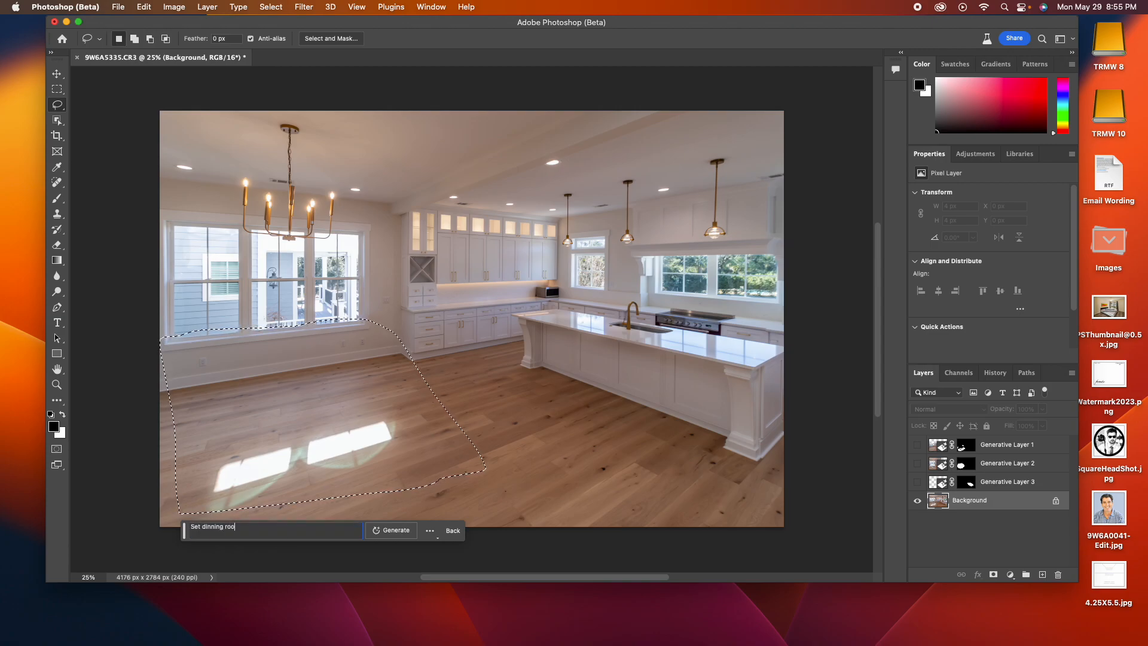
text(m table with candles)
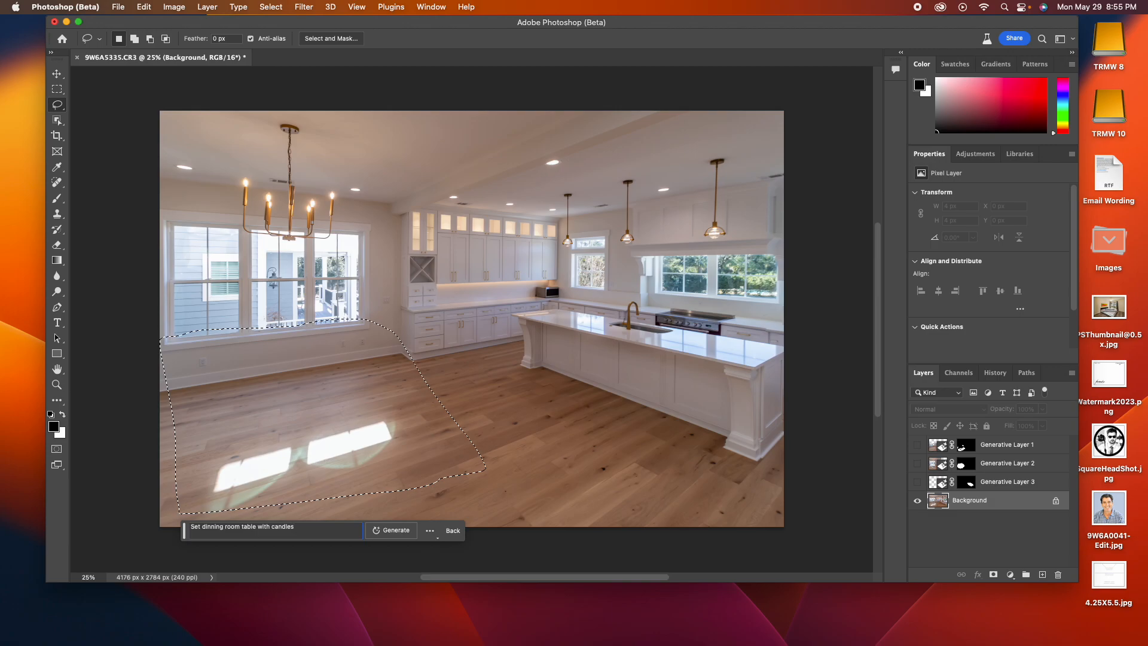
key(Return)
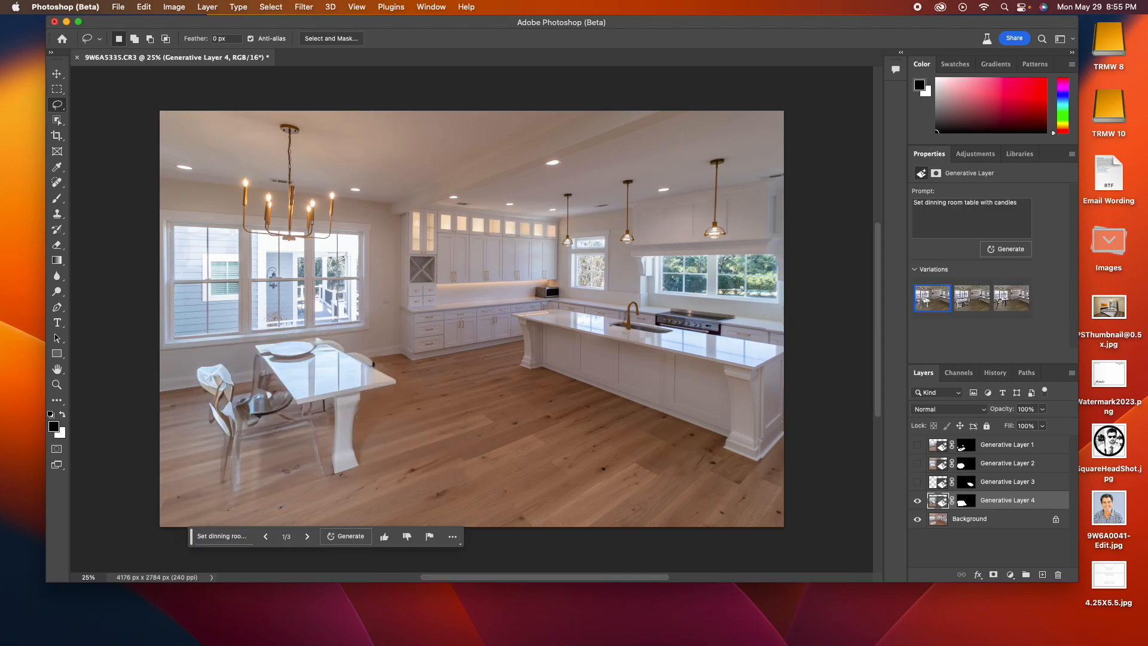
Preview the second, third and first variations of the set dining table on Generative Layer 4.
click(973, 300)
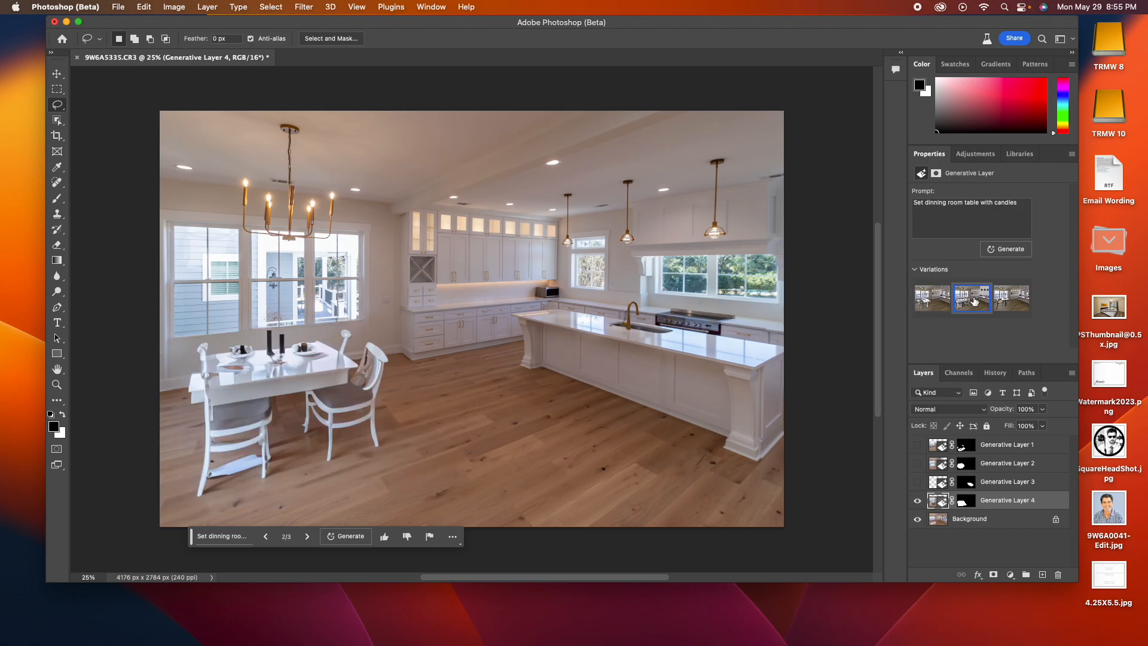
click(1011, 299)
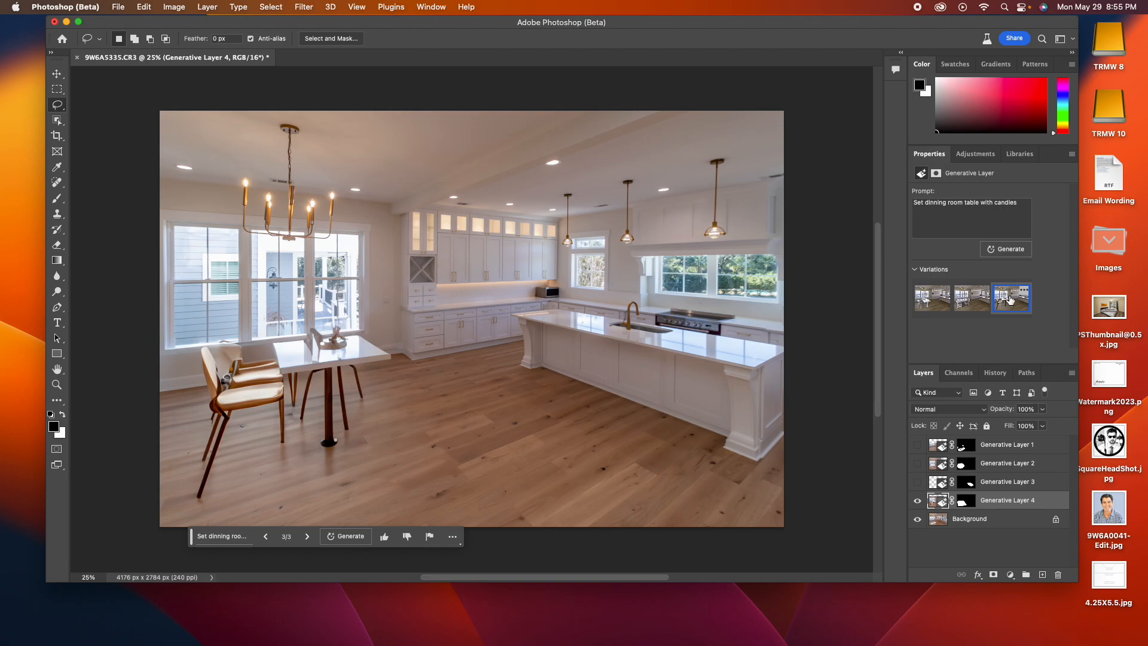
click(931, 298)
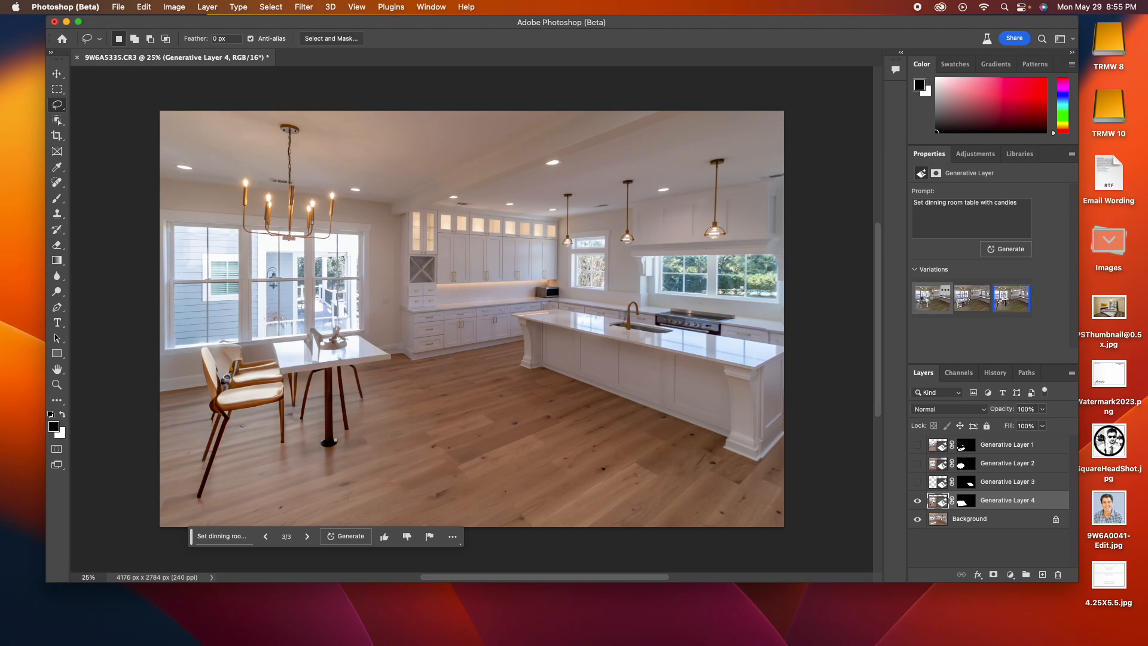
Hide Generative Layer 4 and show Generative Layers 1, 2 and 3 again.
click(917, 502)
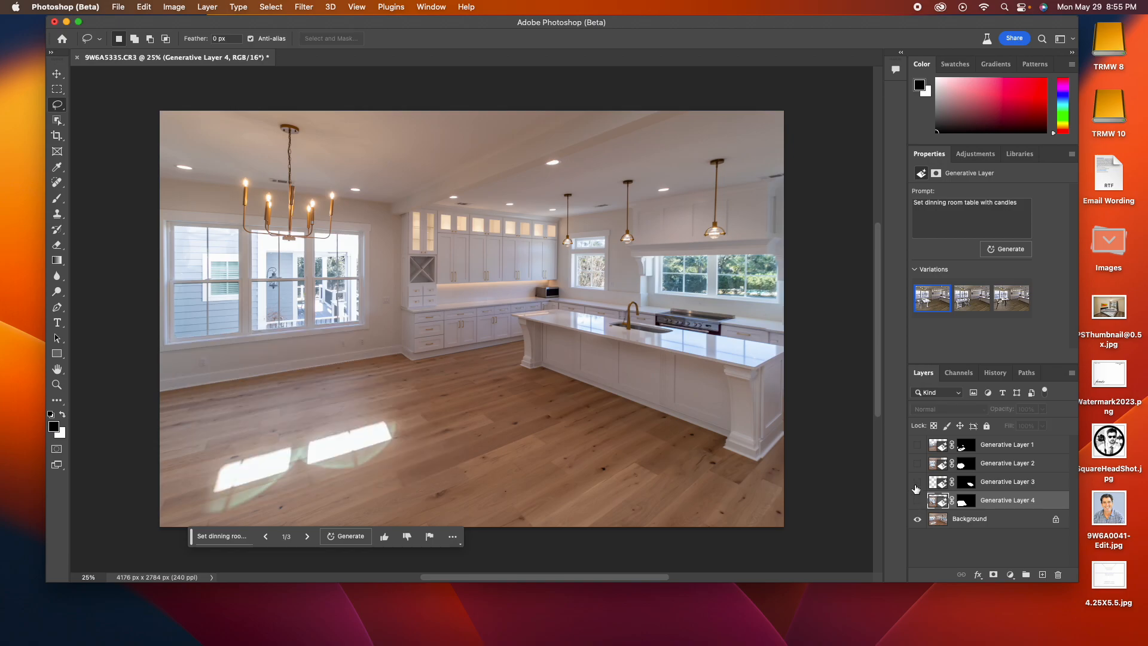
click(917, 482)
click(919, 463)
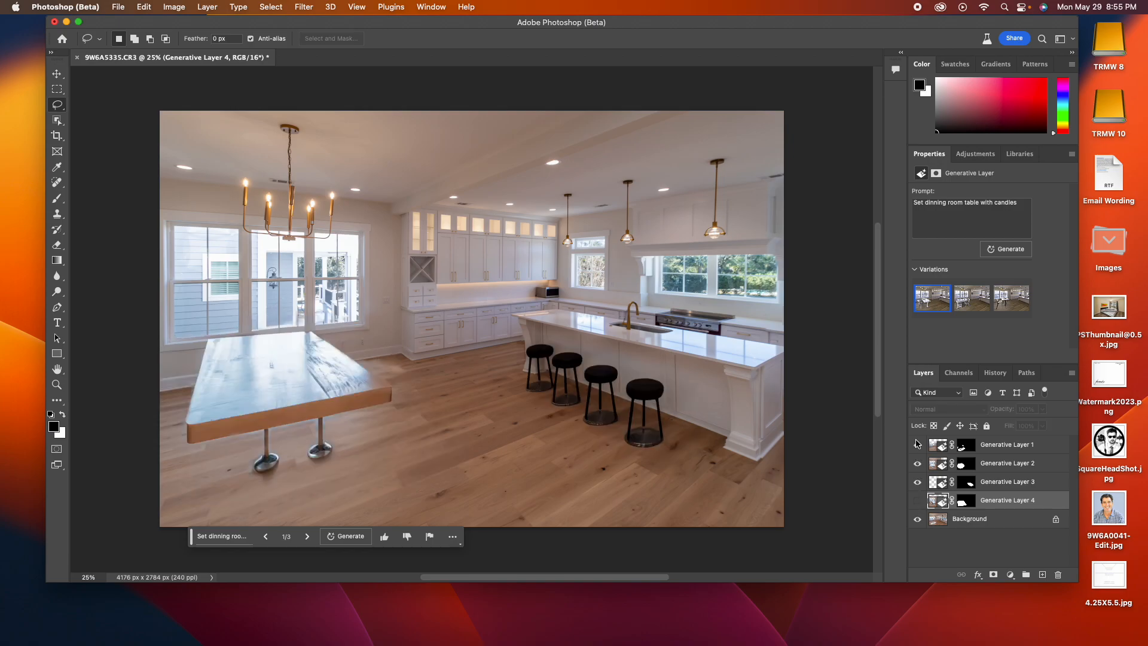
click(917, 445)
Lasso the surface of the wooden dining table and make Generative Layer 2 the active layer, keeping Generative Layer 4 hidden.
mouse_move(293, 334)
mouse_down()
mouse_move(218, 339)
mouse_move(209, 400)
mouse_up()
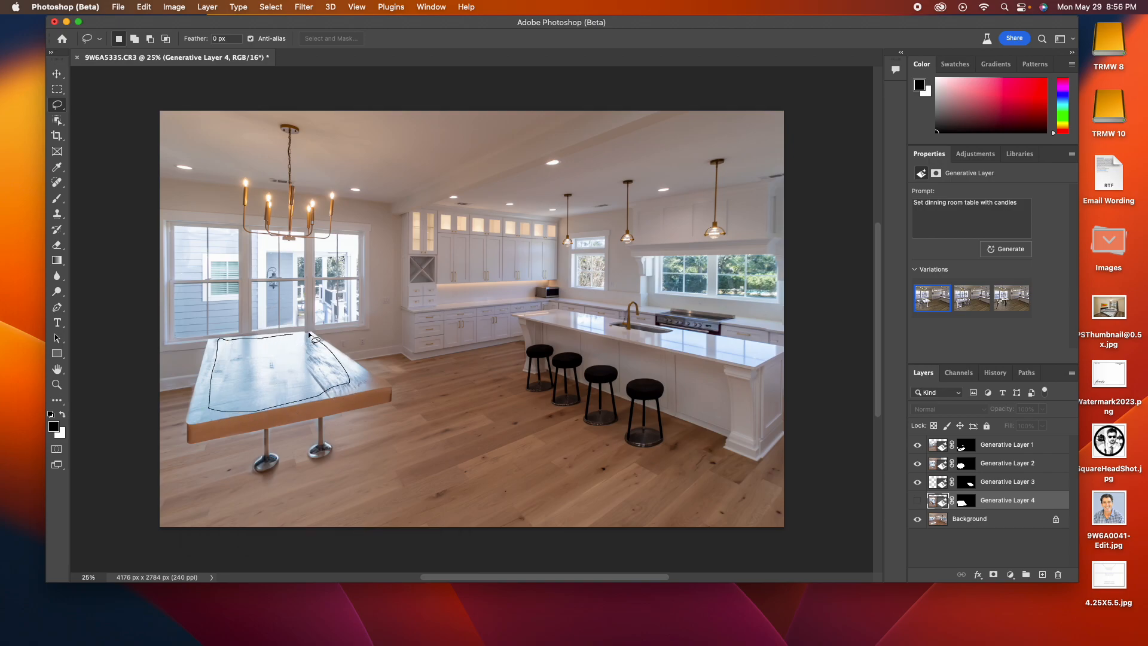
drag(307, 332, 308, 333)
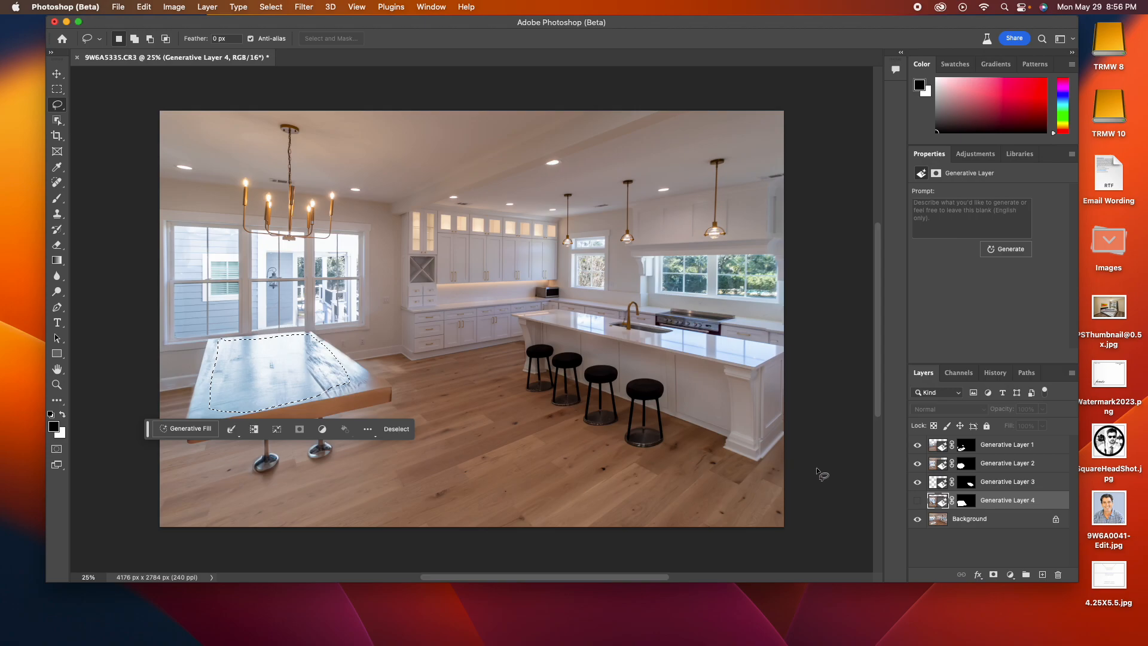
click(918, 501)
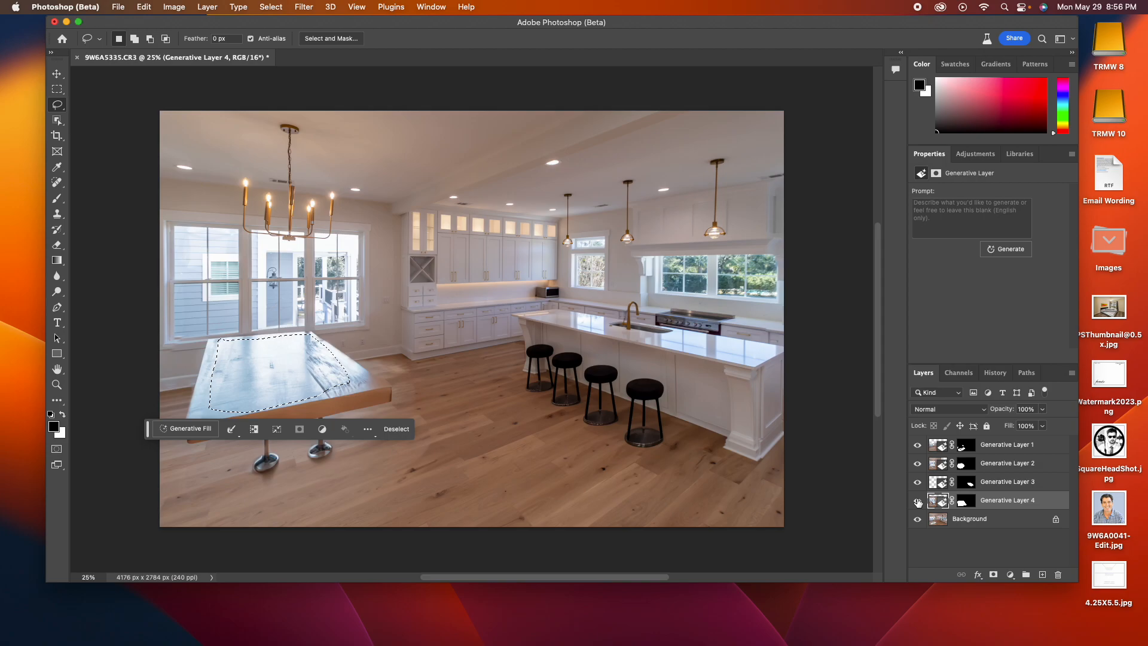
click(918, 504)
click(916, 465)
click(917, 466)
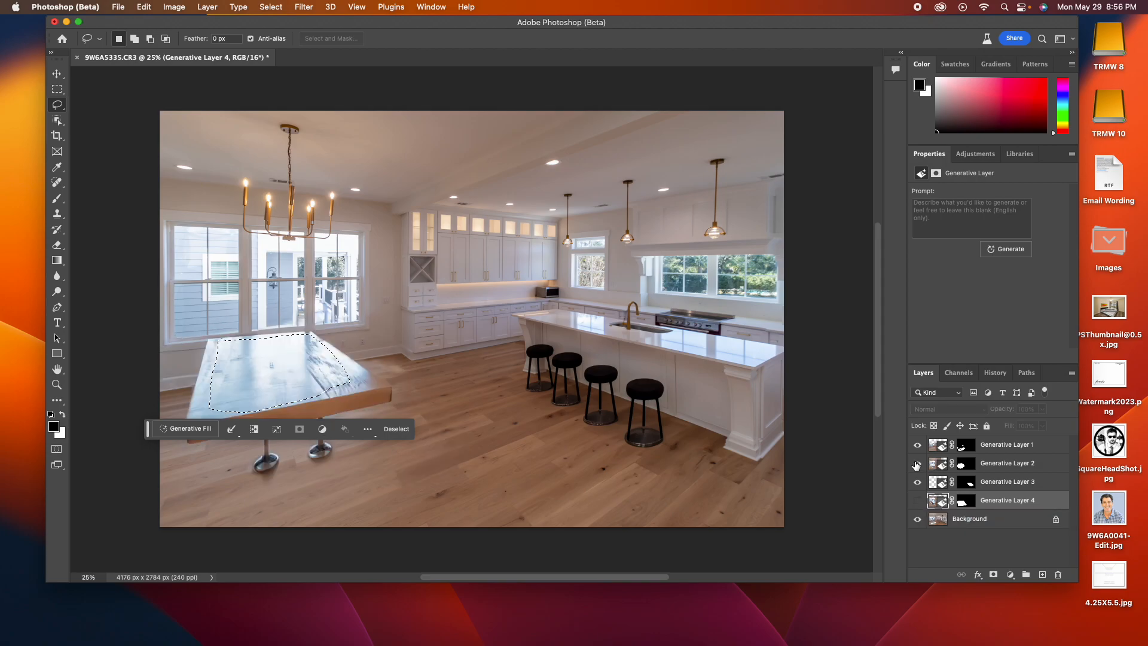
click(936, 465)
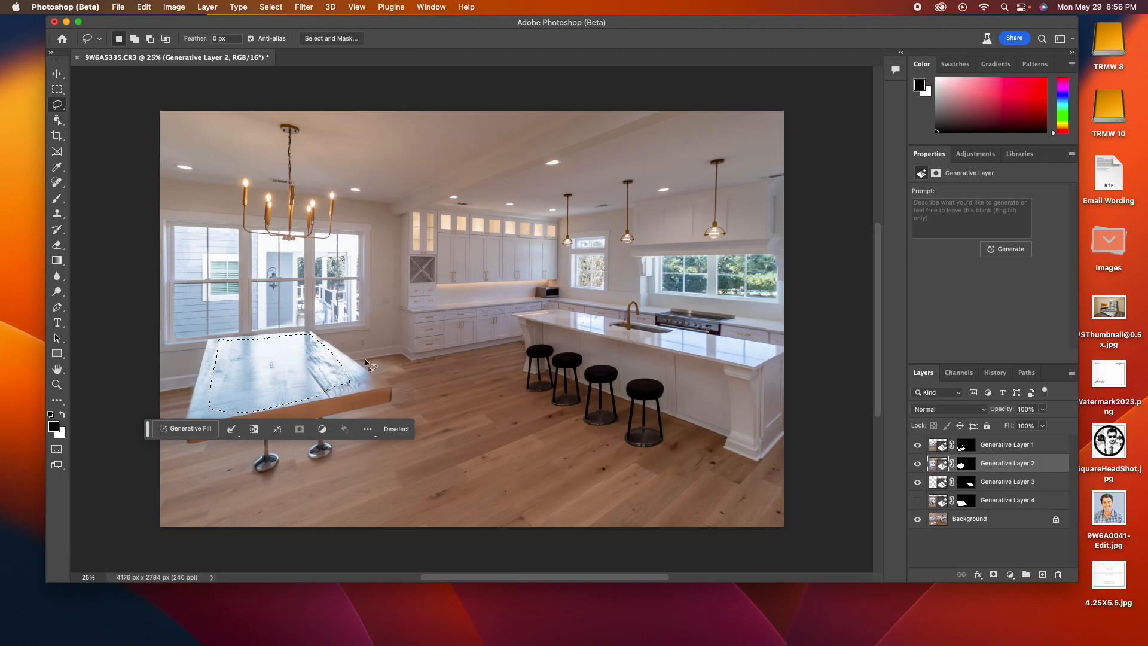
Try generating "plates and chandles" in the tabletop selection with Generative Fill, and delete the resulting Generative Layer 5.
click(185, 429)
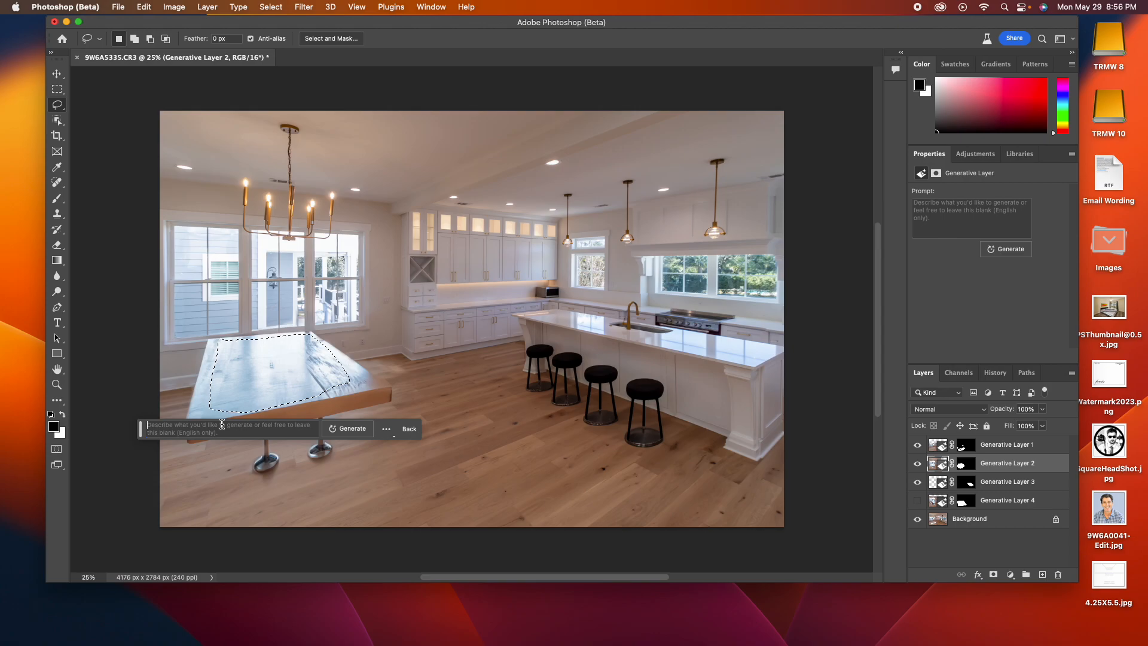
text(plaste)
key(BackSpace)
key(BackSpace)
key(BackSpace)
text(tes )
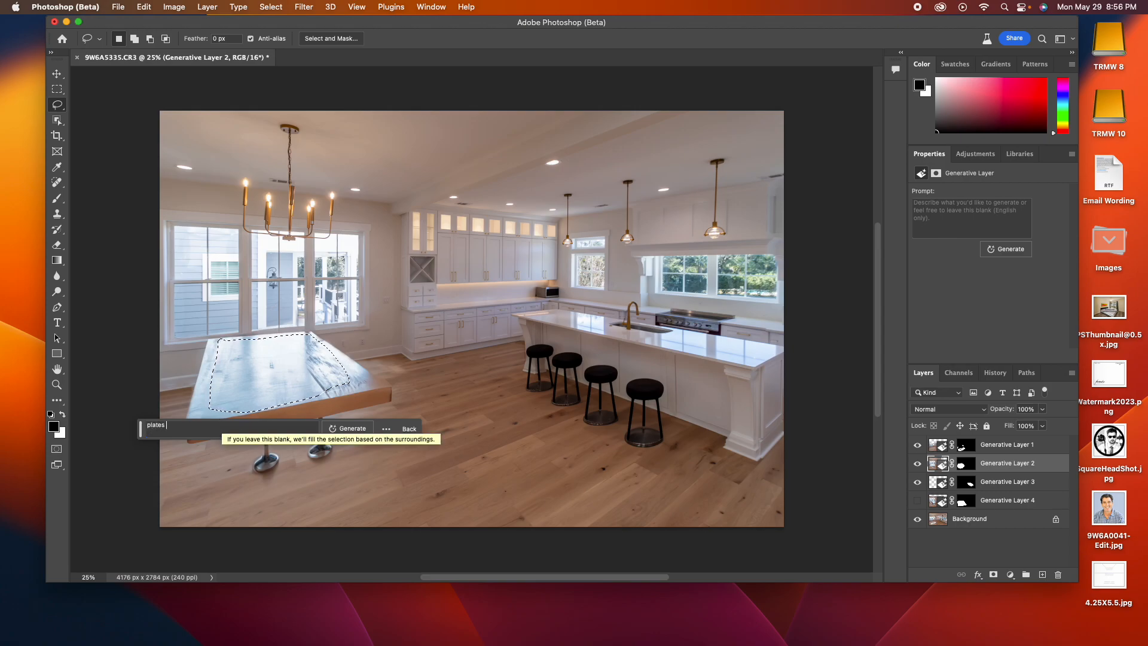
text(and chandles)
key(Return)
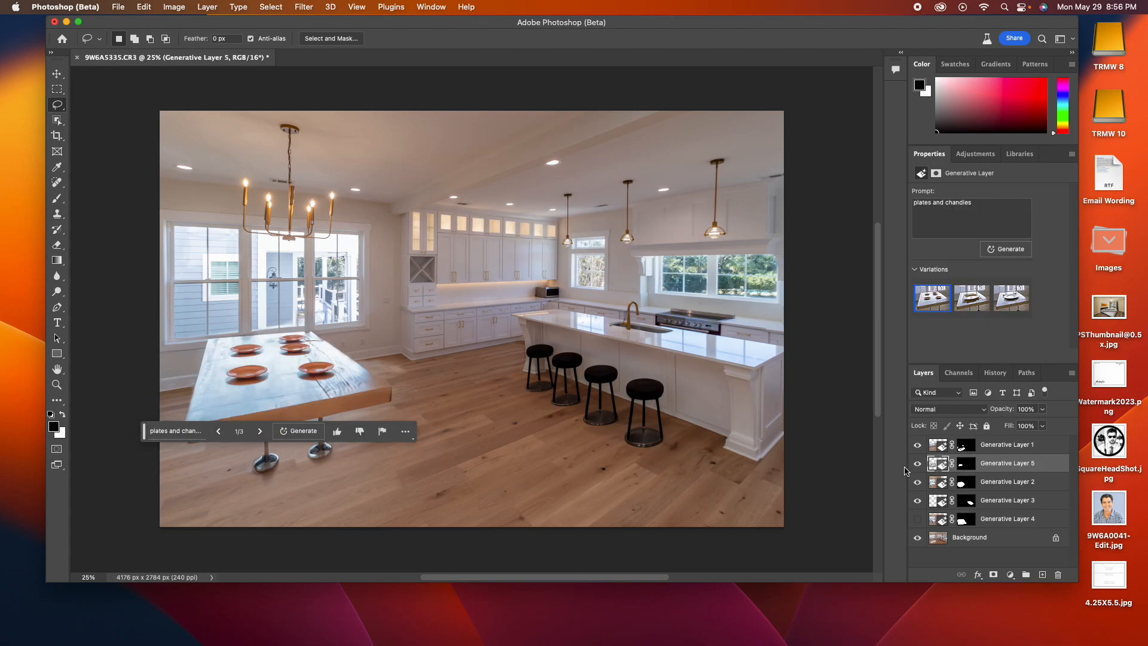
drag(1039, 469, 1058, 572)
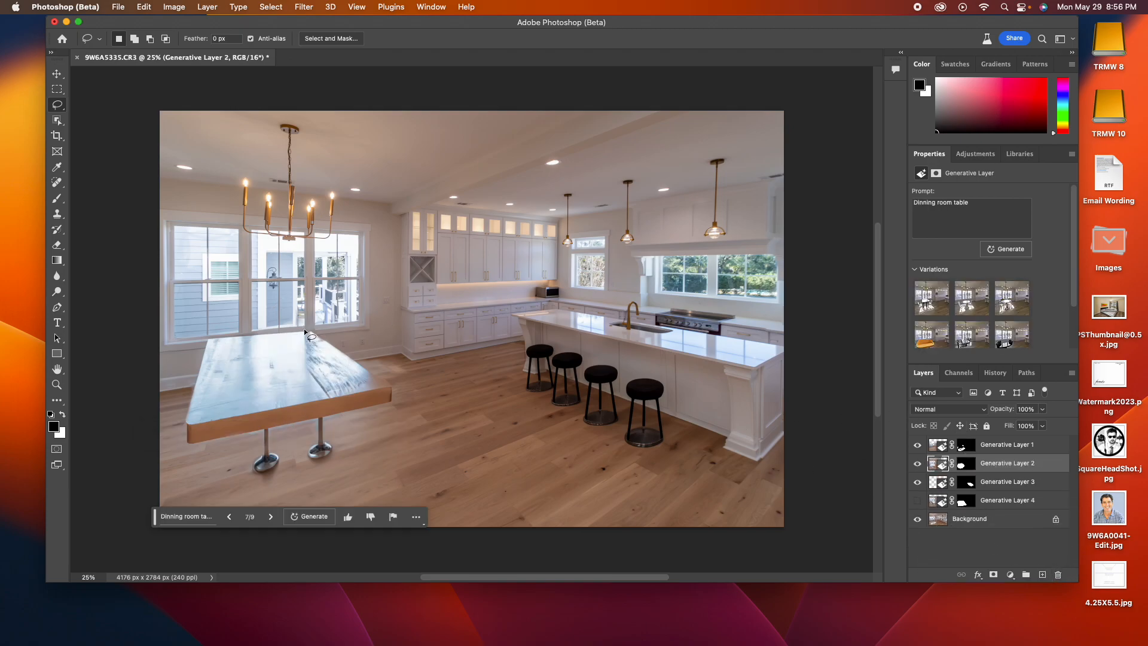
Lasso the surface of the wooden dining table and generate "thanksgiving day meal" in it with Generative Fill.
drag(308, 335, 236, 337)
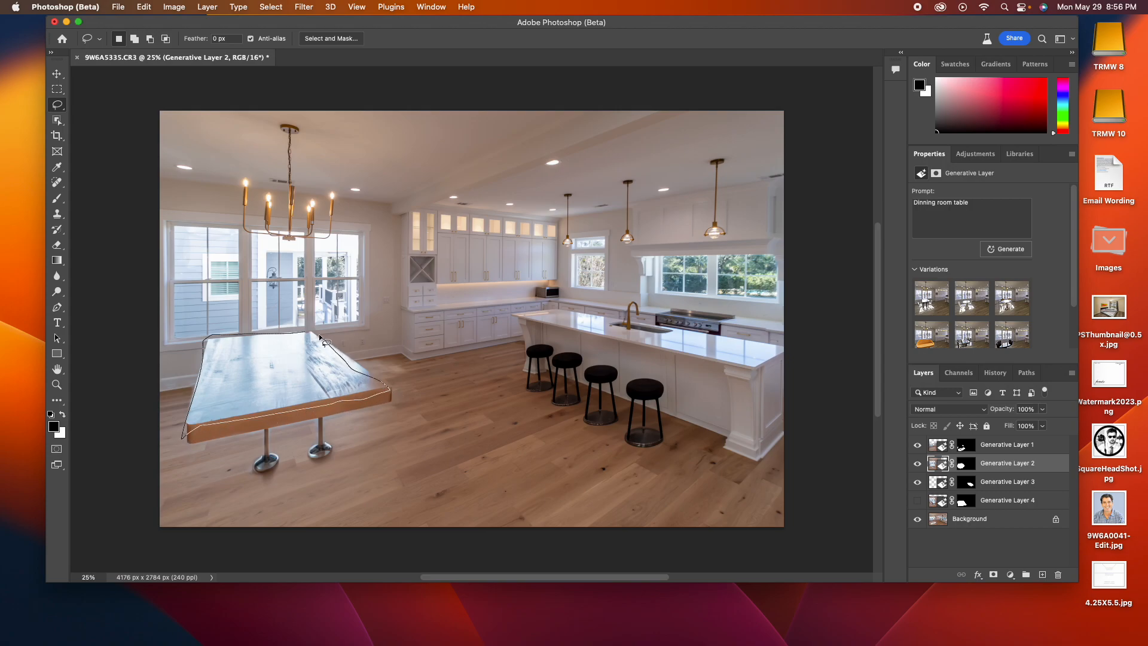
drag(303, 334, 306, 334)
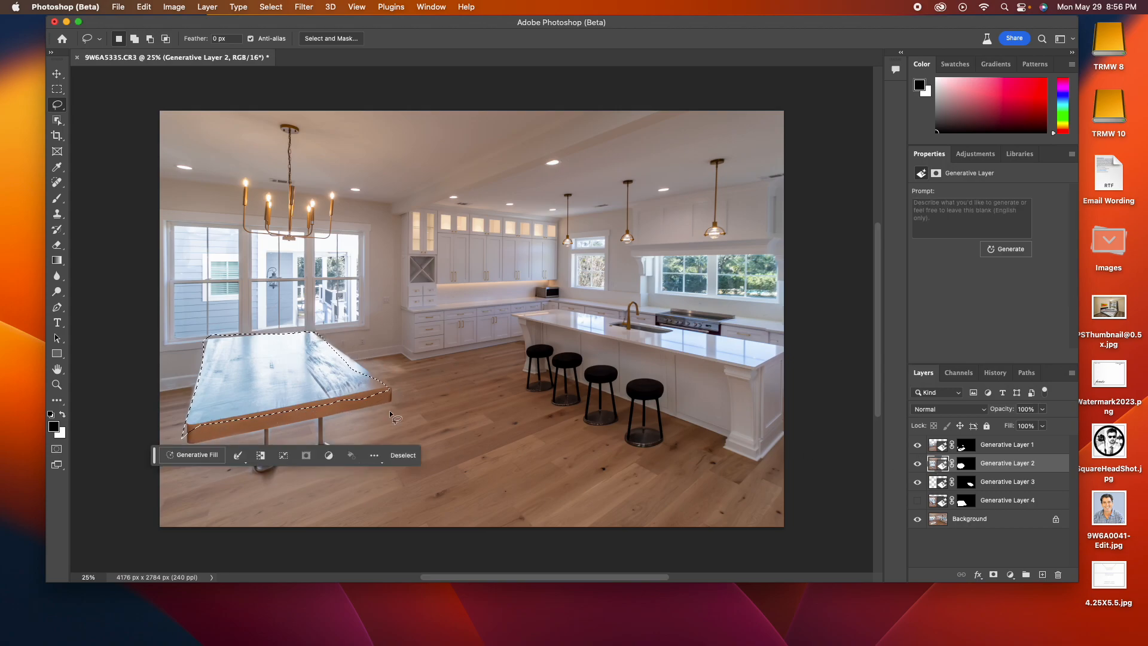
click(193, 454)
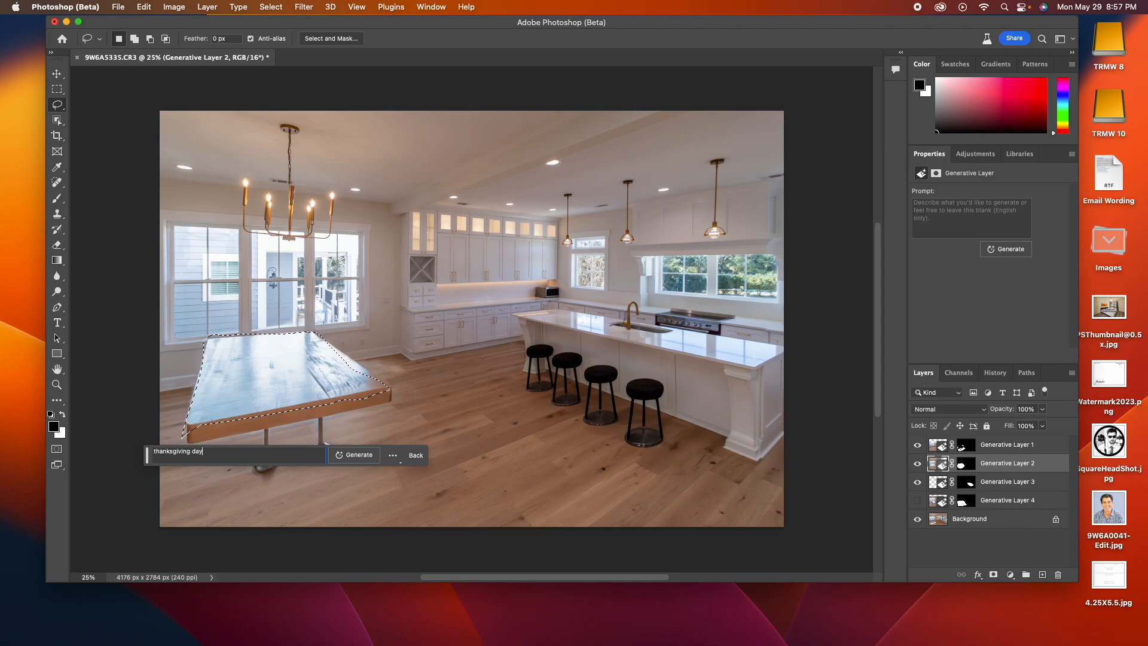
key(Return)
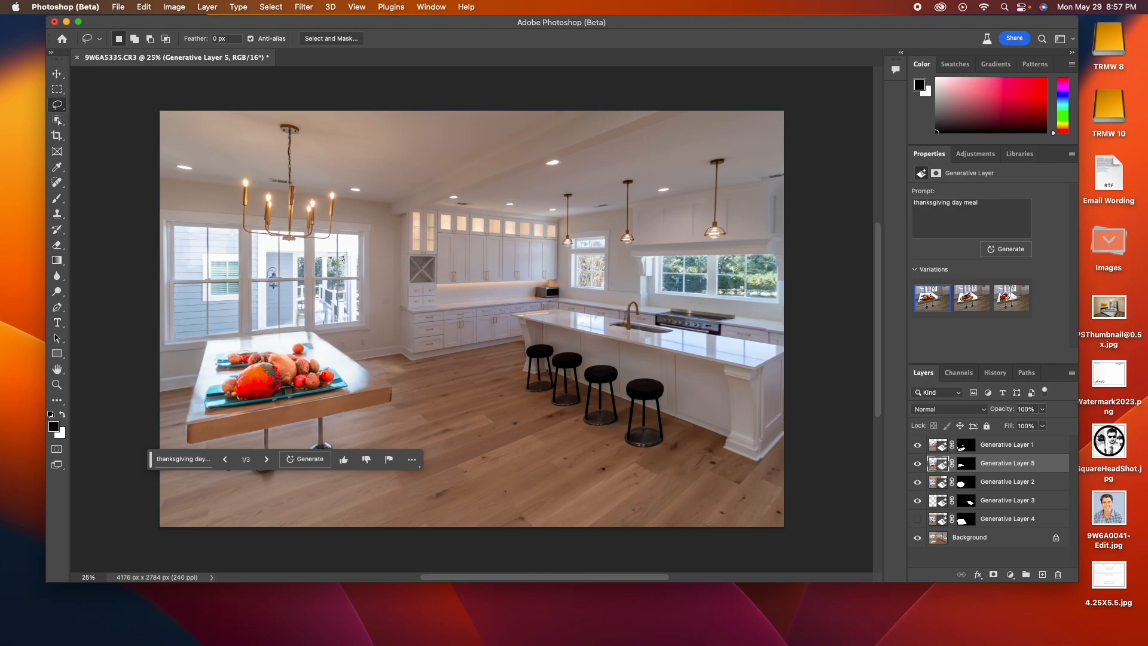
Compare the three Thanksgiving meal variations on Generative Layer 5 and choose the third, with the red pumpkins.
click(972, 305)
click(1008, 299)
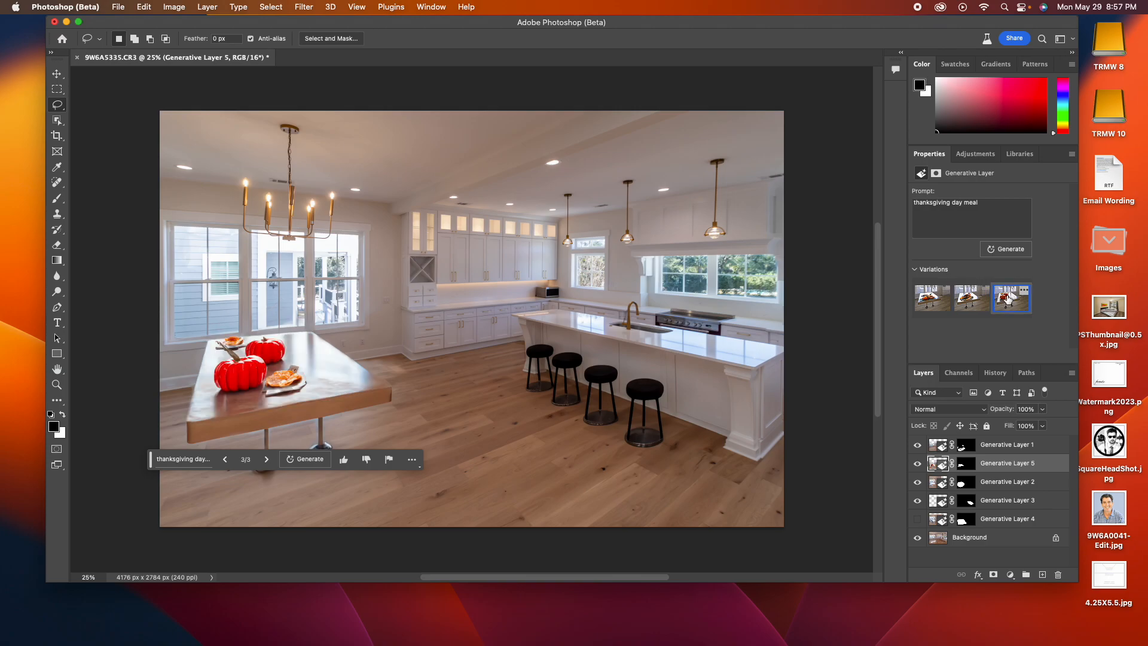
click(933, 296)
click(915, 269)
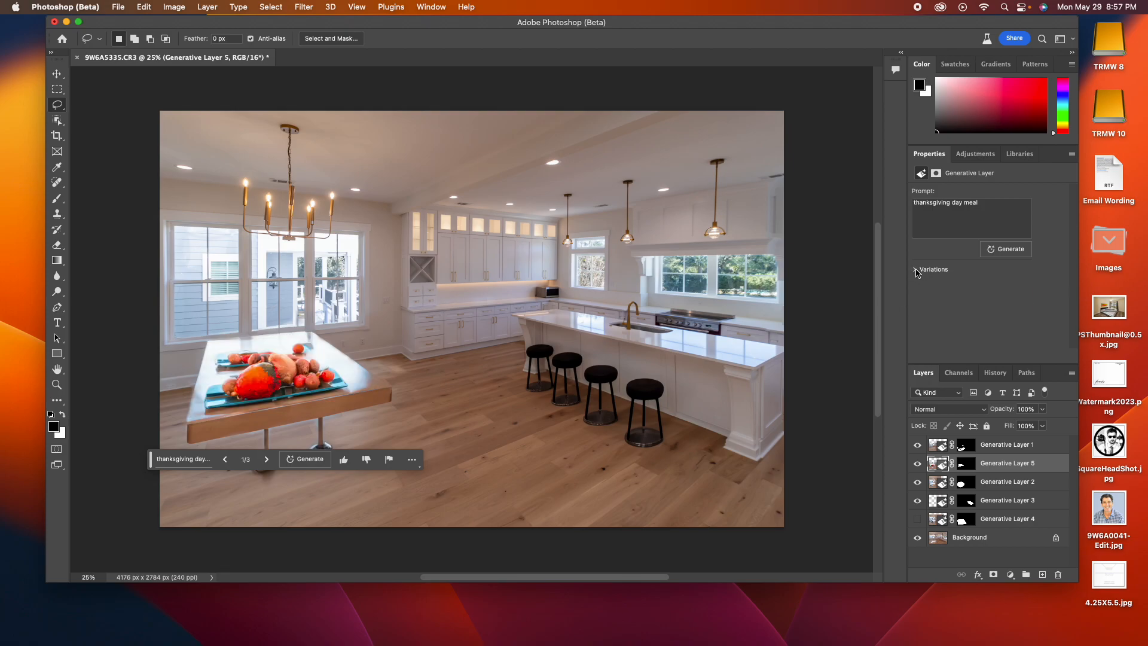
click(915, 270)
click(972, 302)
click(1003, 305)
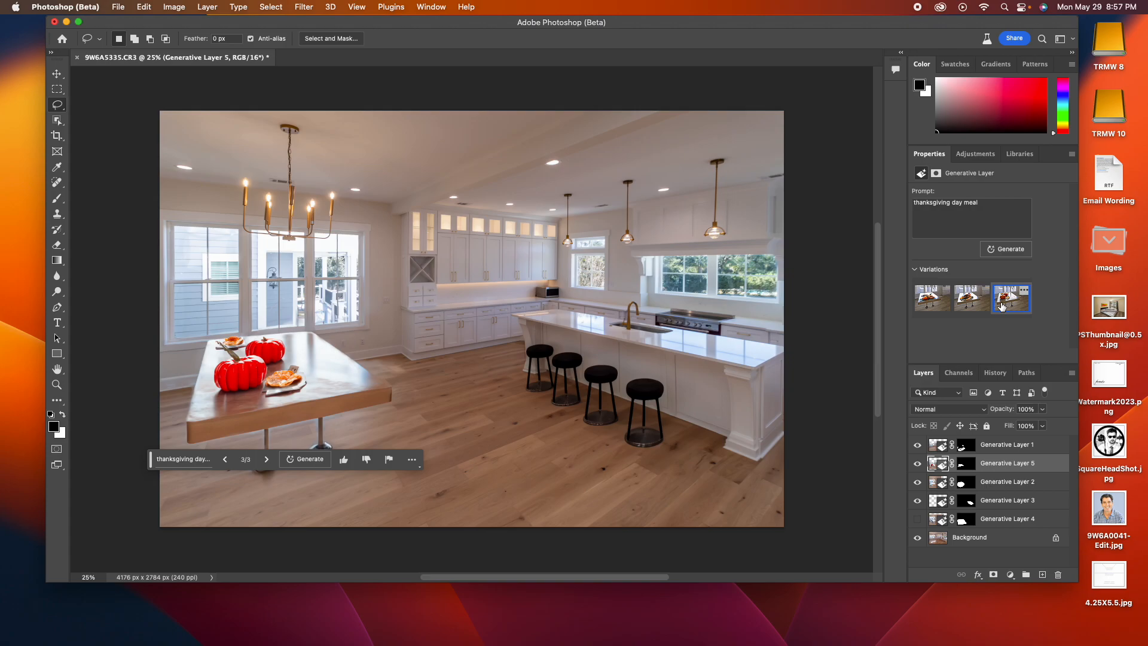
Delete Generative Layer 4 and make the Background layer active.
click(918, 521)
drag(1034, 523, 1058, 574)
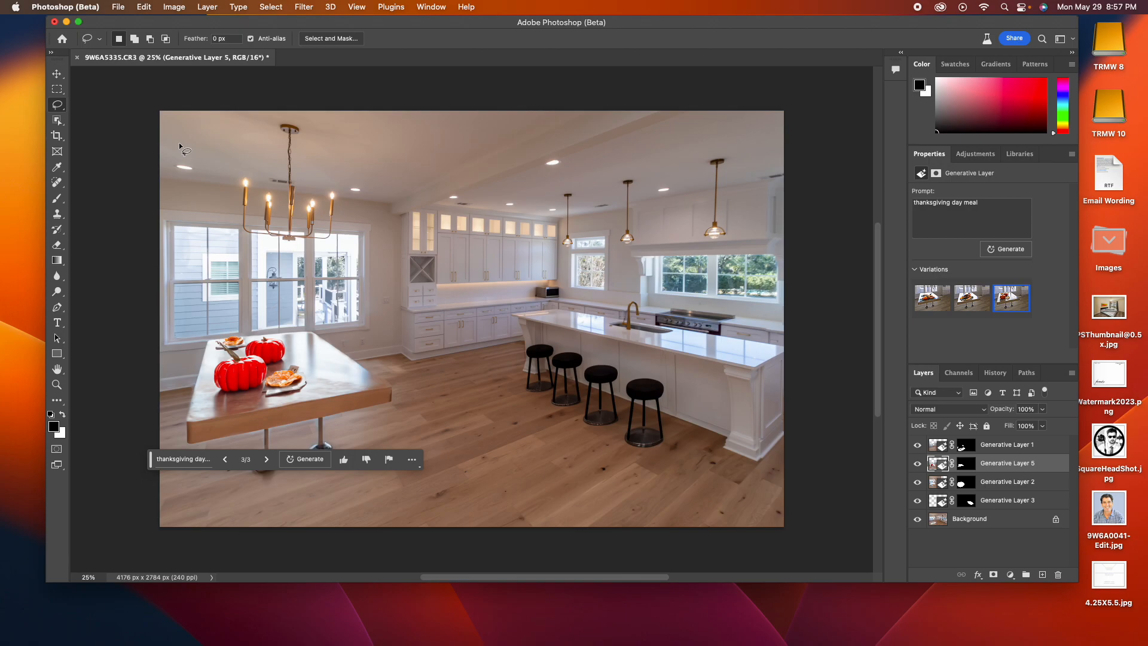
click(964, 520)
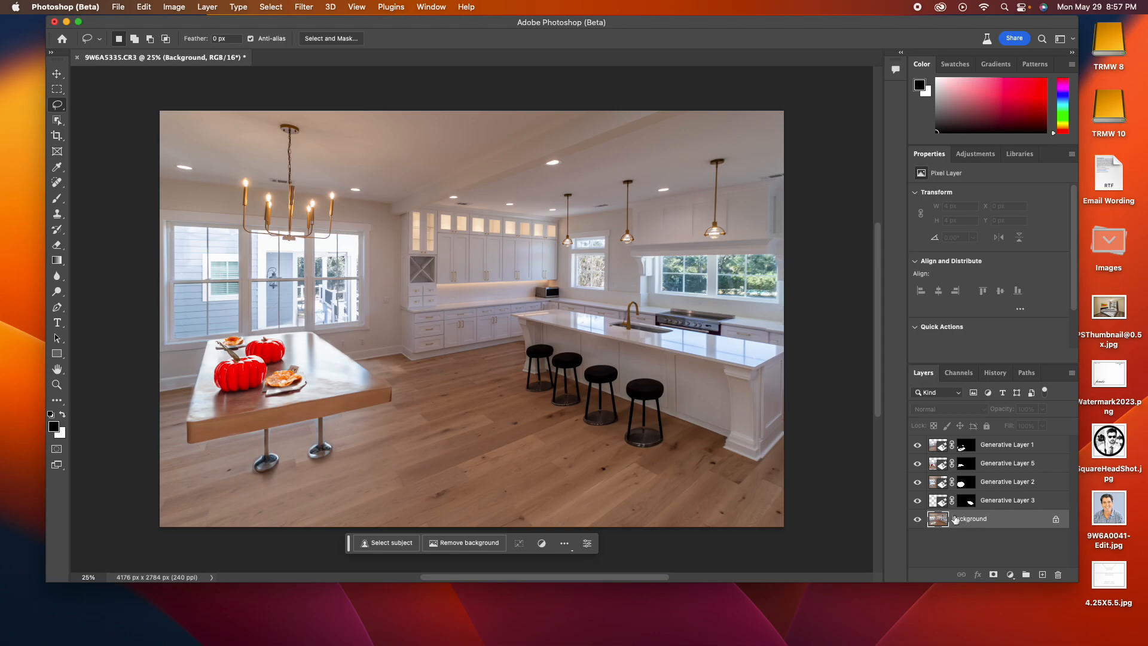
Try generating "wine and cookbooks" in a narrow lasso selection above the back counter, and show the second variation.
mouse_move(441, 292)
mouse_down()
mouse_move(527, 298)
mouse_move(446, 292)
mouse_up()
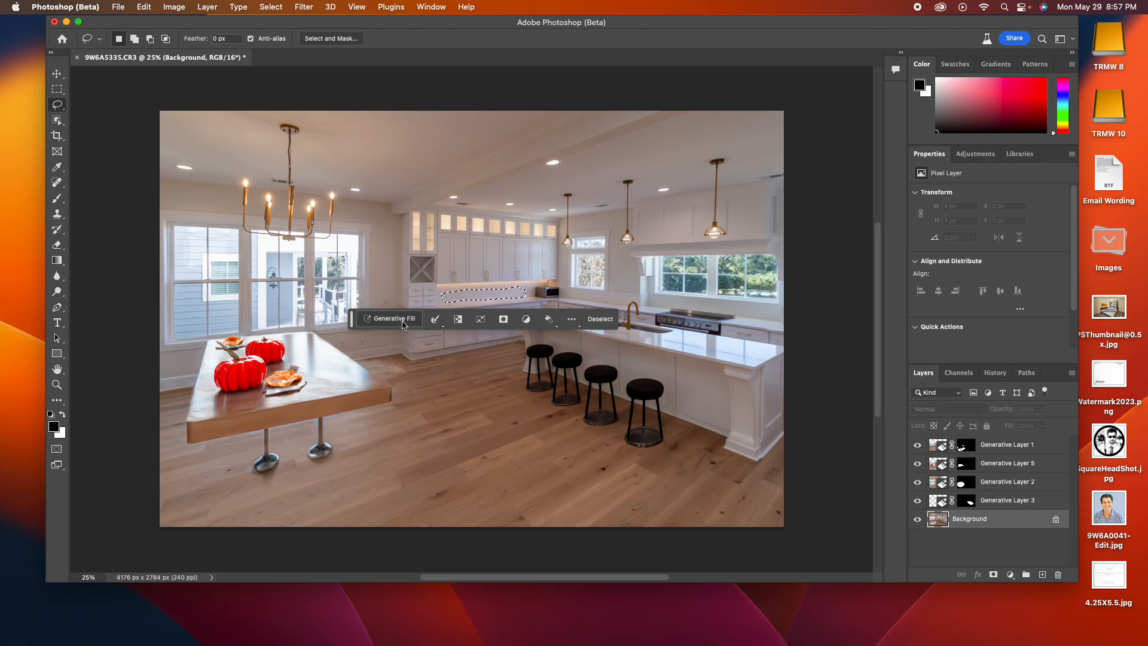
click(404, 325)
text(wine and cookbooks)
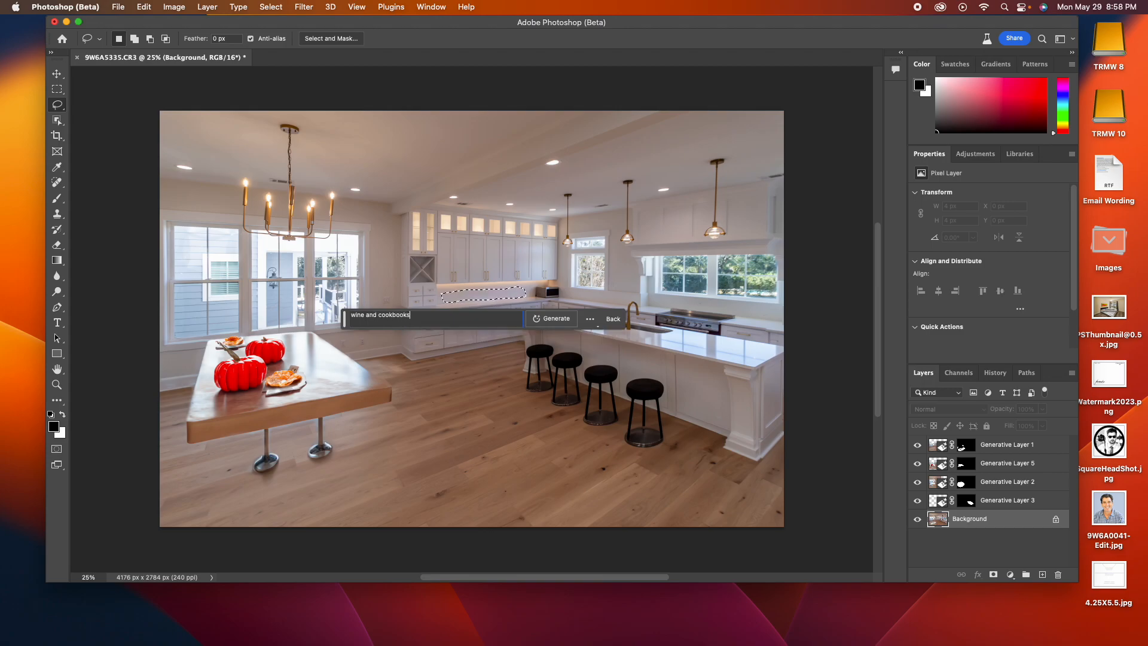
key(Return)
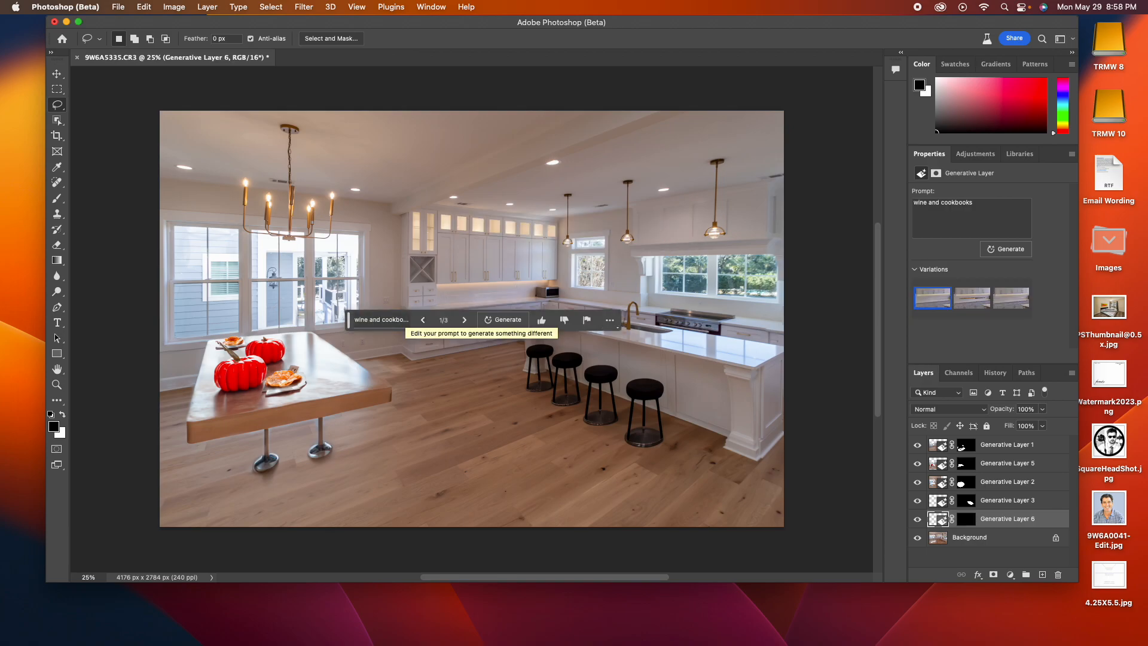
click(983, 294)
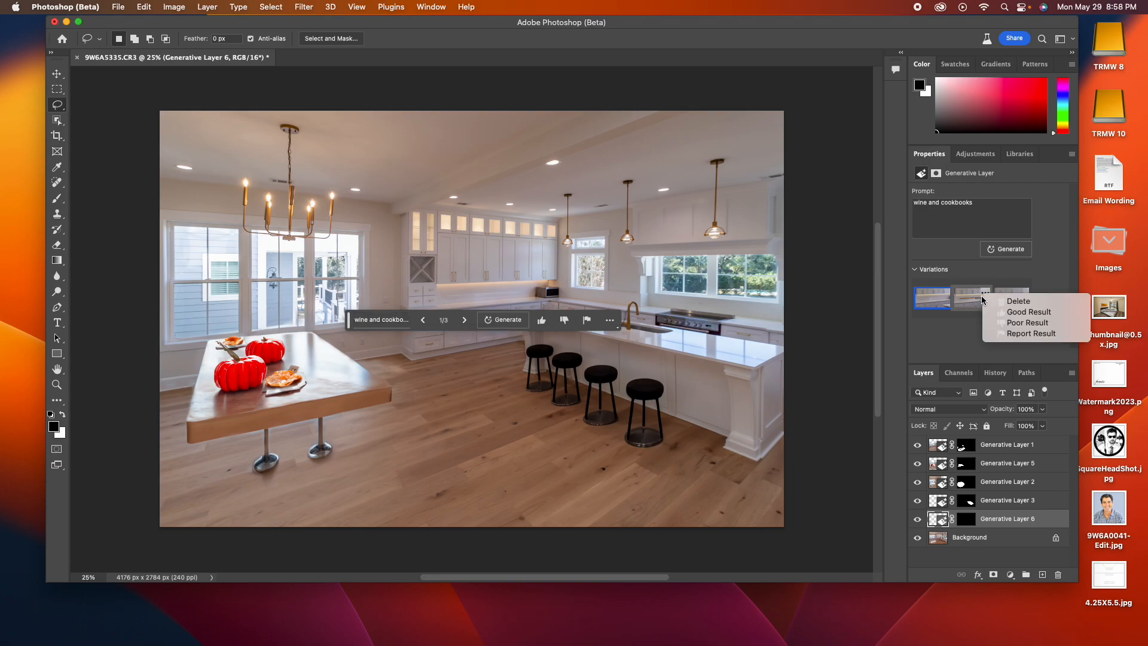
click(971, 298)
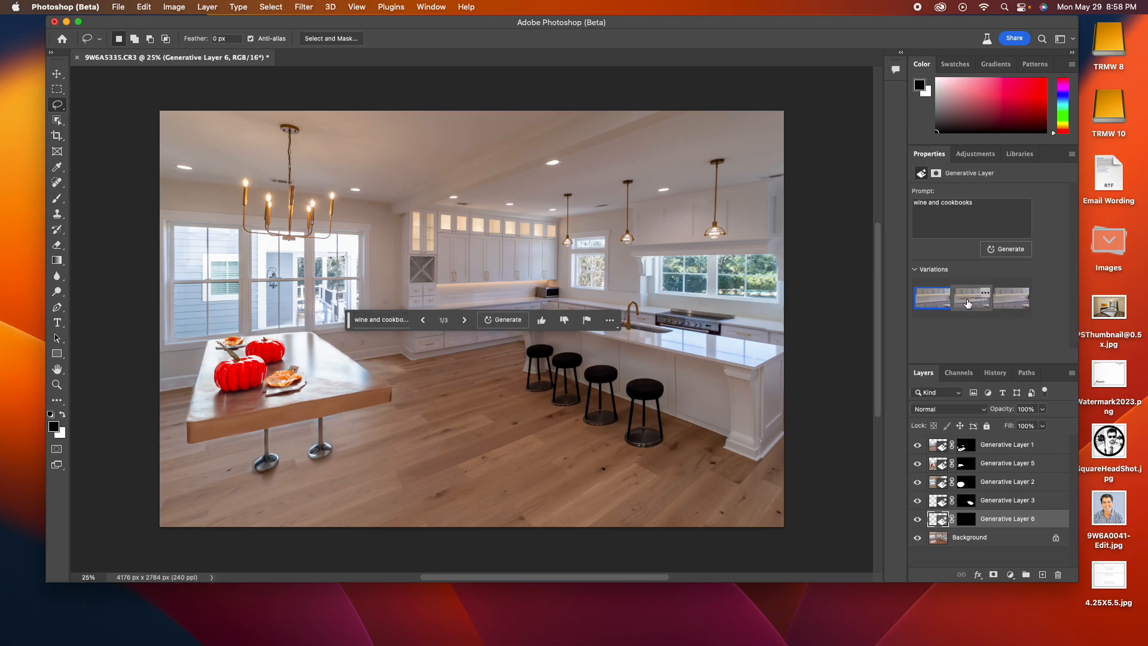
Hide Generative Layers 1, 5, 2 and 3.
click(917, 444)
click(918, 464)
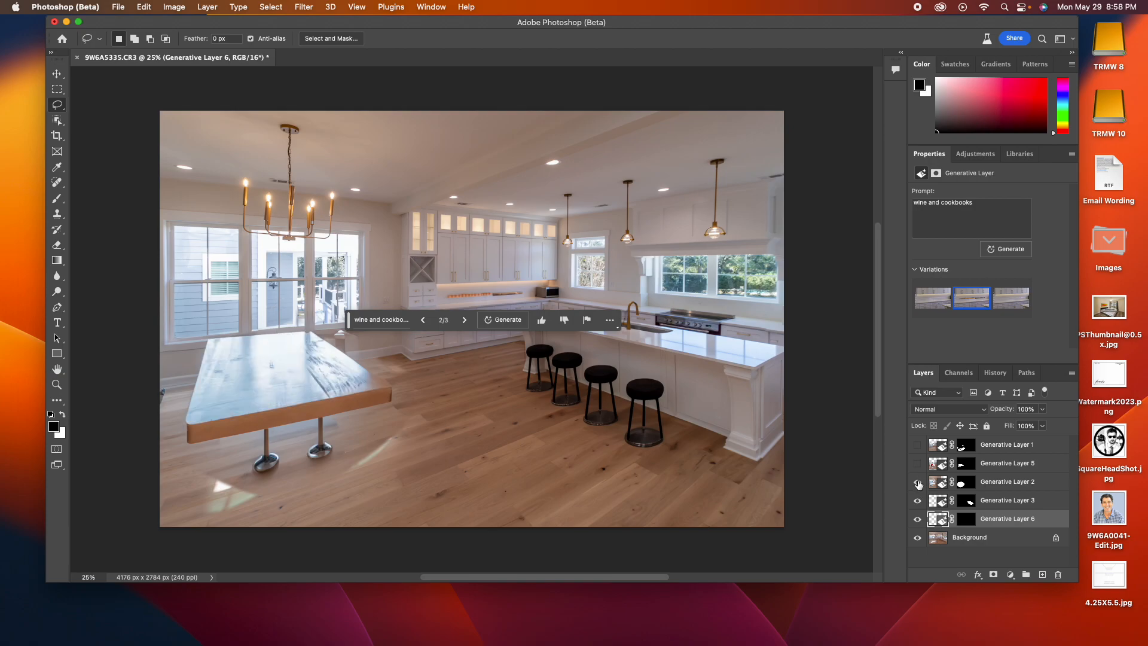
click(918, 481)
click(918, 500)
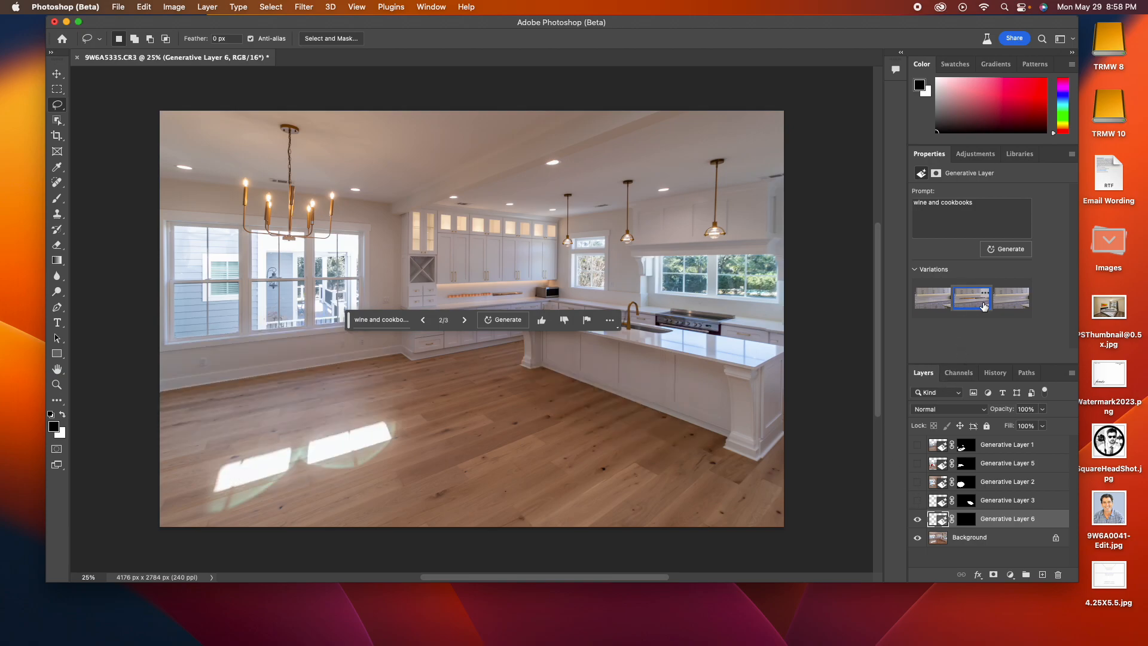
Preview the third and first "wine and cookbooks" variations, and delete Generative Layer 6.
click(1012, 298)
click(922, 301)
drag(1002, 520, 1058, 575)
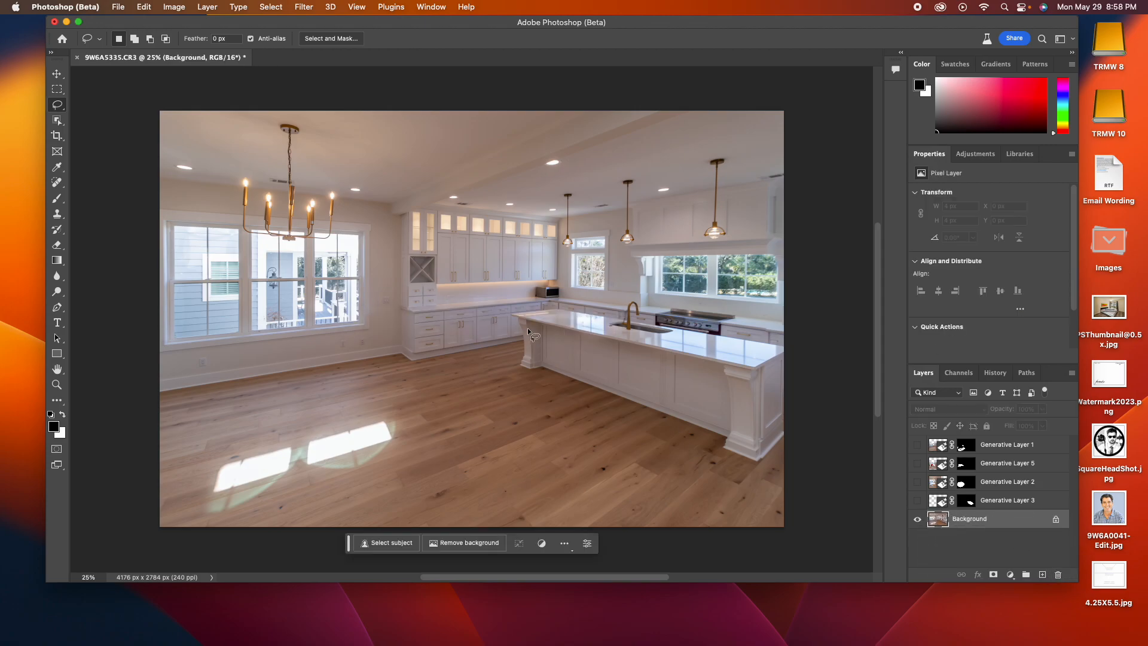
Lasso the backsplash strip above the back counter again and try generating "wine bottles and cookbooks" with Generative Fill.
drag(438, 283, 441, 305)
mouse_move(528, 297)
mouse_down()
mouse_move(535, 283)
mouse_move(441, 292)
mouse_up()
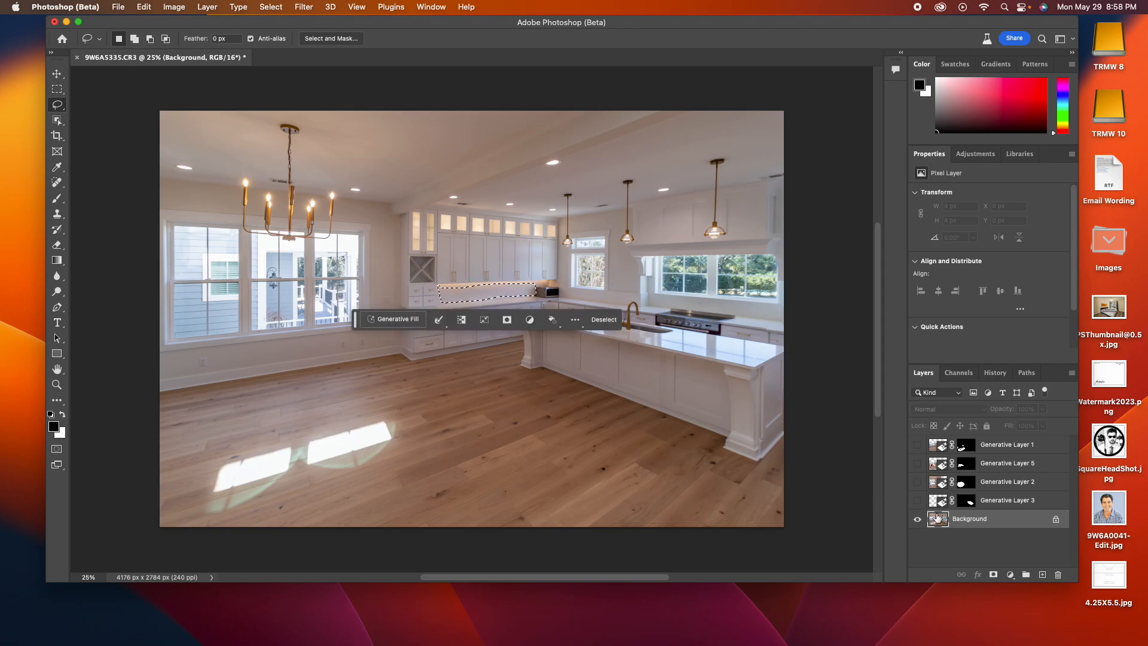
click(406, 328)
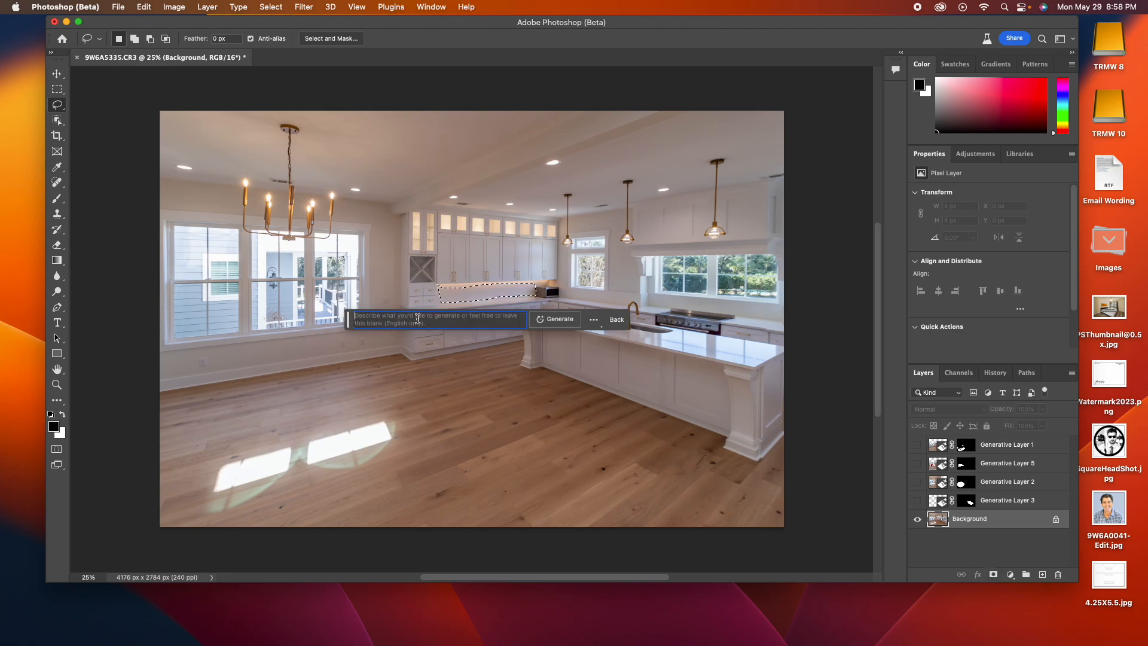
text(winebot)
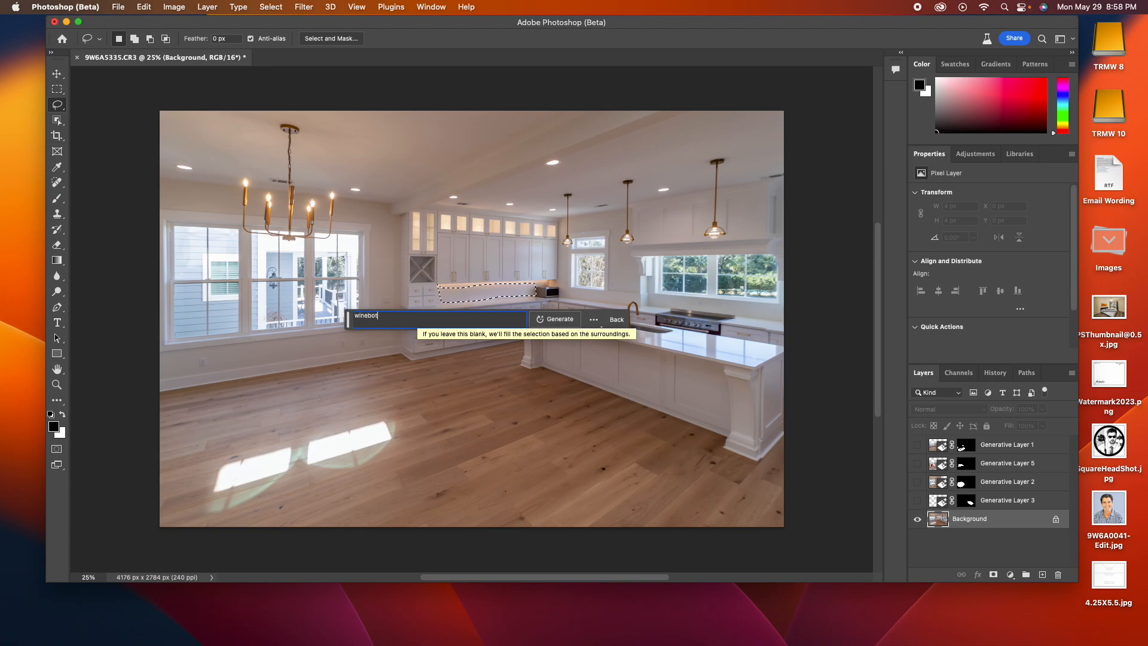
text(tles and)
key(BackSpace)
key(BackSpace)
key(BackSpace)
key(BackSpace)
key(BackSpace)
key(BackSpace)
key(BackSpace)
key(BackSpace)
key(BackSpace)
key(BackSpace)
key(BackSpace)
text(boot)
key(BackSpace)
key(BackSpace)
text(ttole)
key(BackSpace)
key(BackSpace)
key(BackSpace)
text(les an)
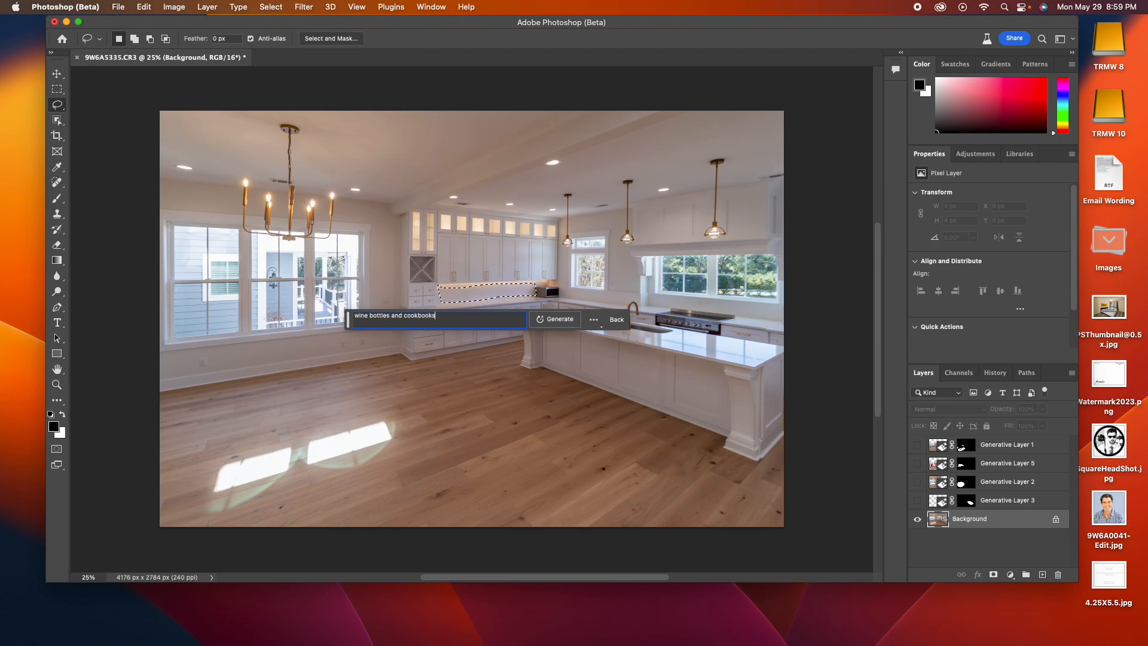
key(Return)
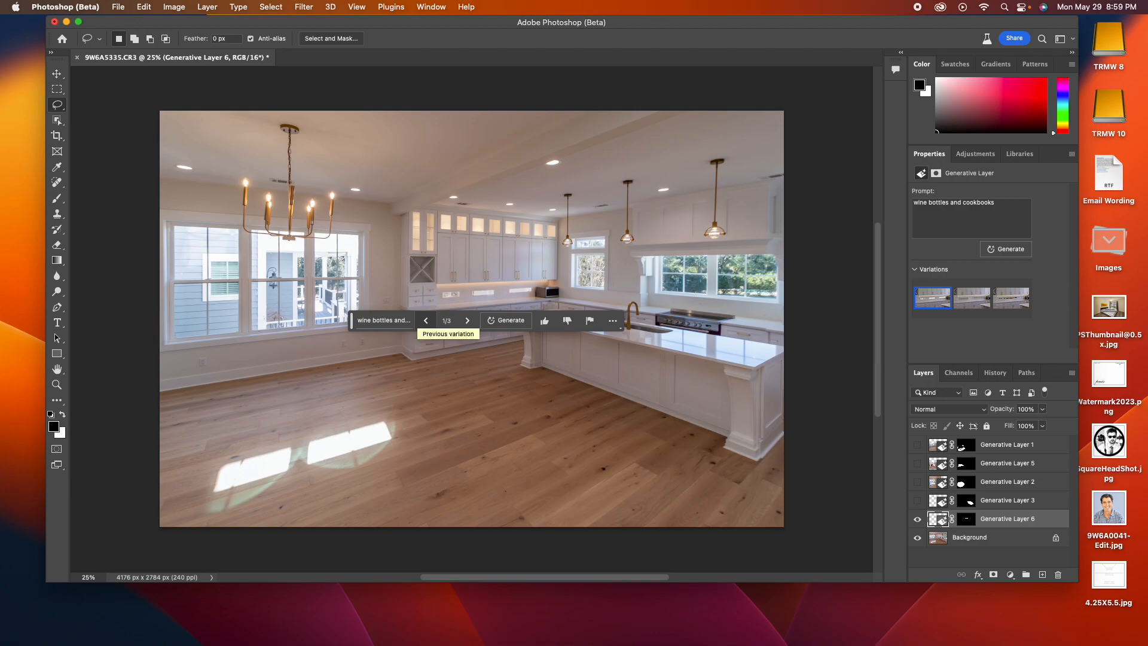
Preview the second and third "wine bottles and cookbooks" variations, and delete that generative layer.
click(972, 297)
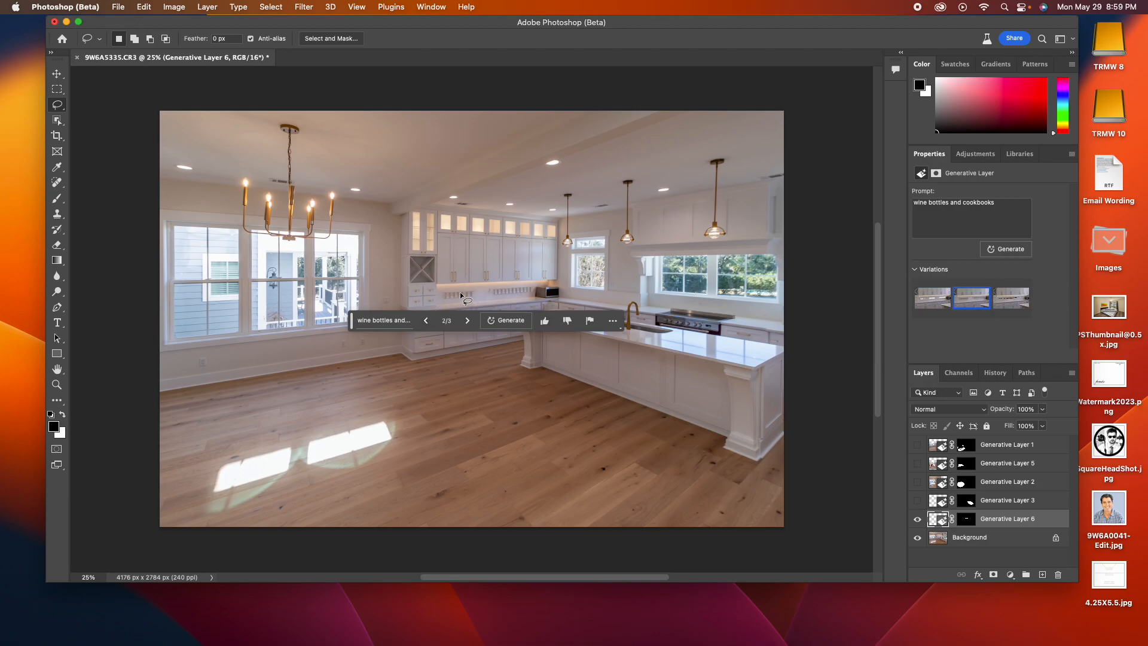
click(1008, 299)
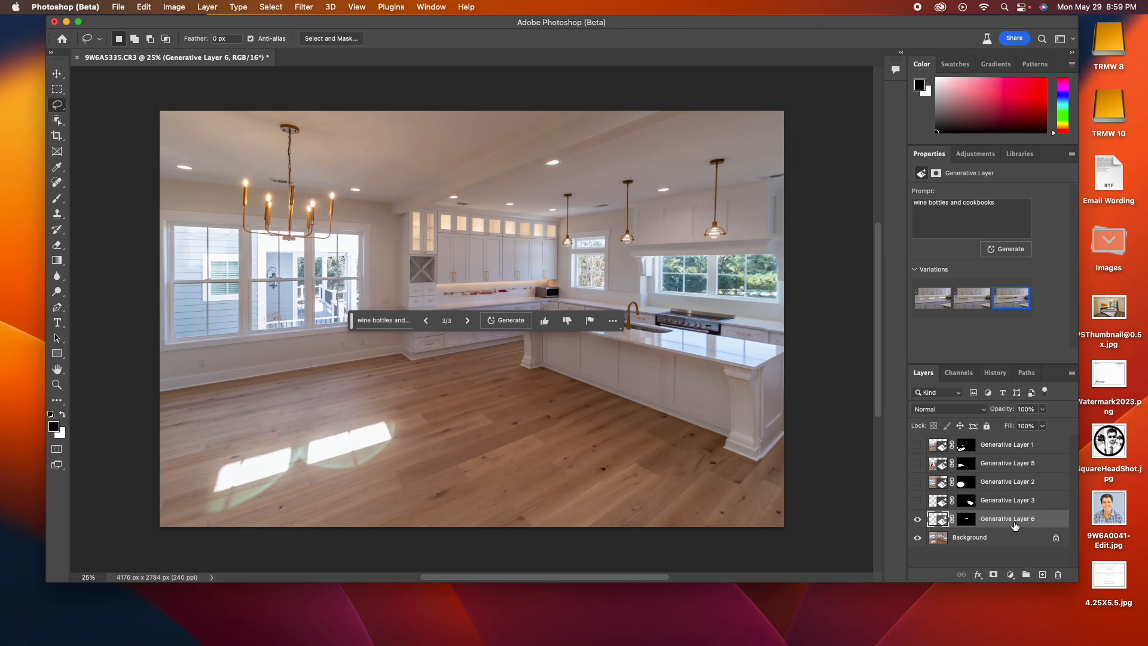
drag(1014, 526, 1058, 574)
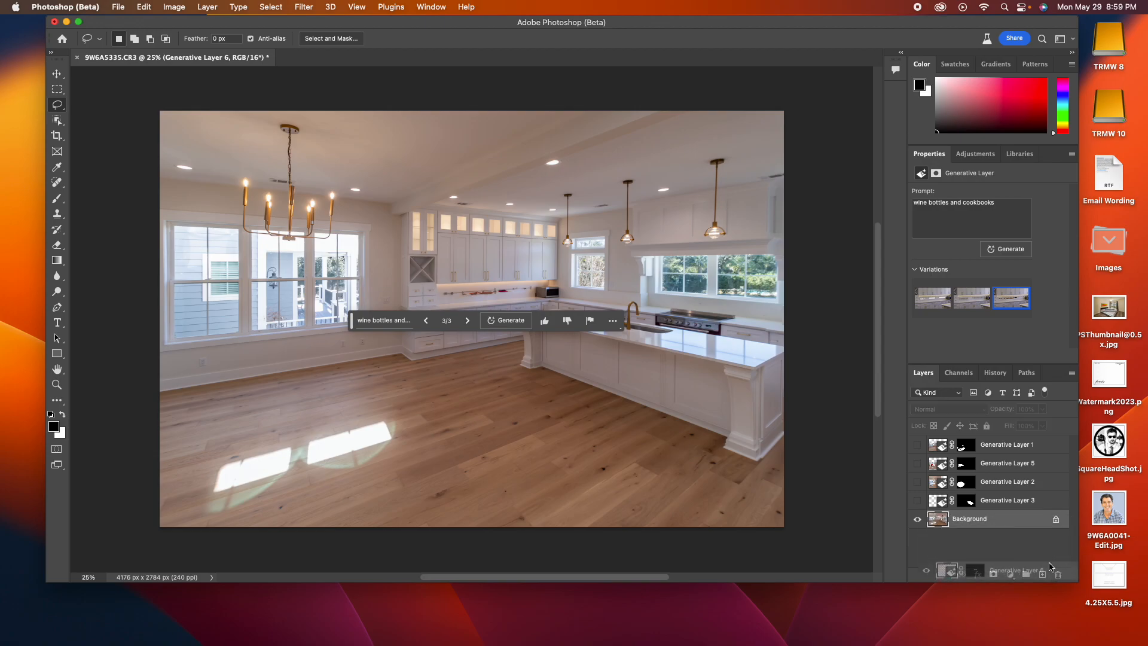
Lasso a larger area from the upper cabinets to the drawers around the back counter and generate "wine bottles and cookbooks" in it.
mouse_move(426, 274)
mouse_down()
mouse_move(436, 317)
mouse_move(544, 311)
mouse_move(552, 297)
mouse_move(543, 268)
mouse_move(428, 272)
mouse_up()
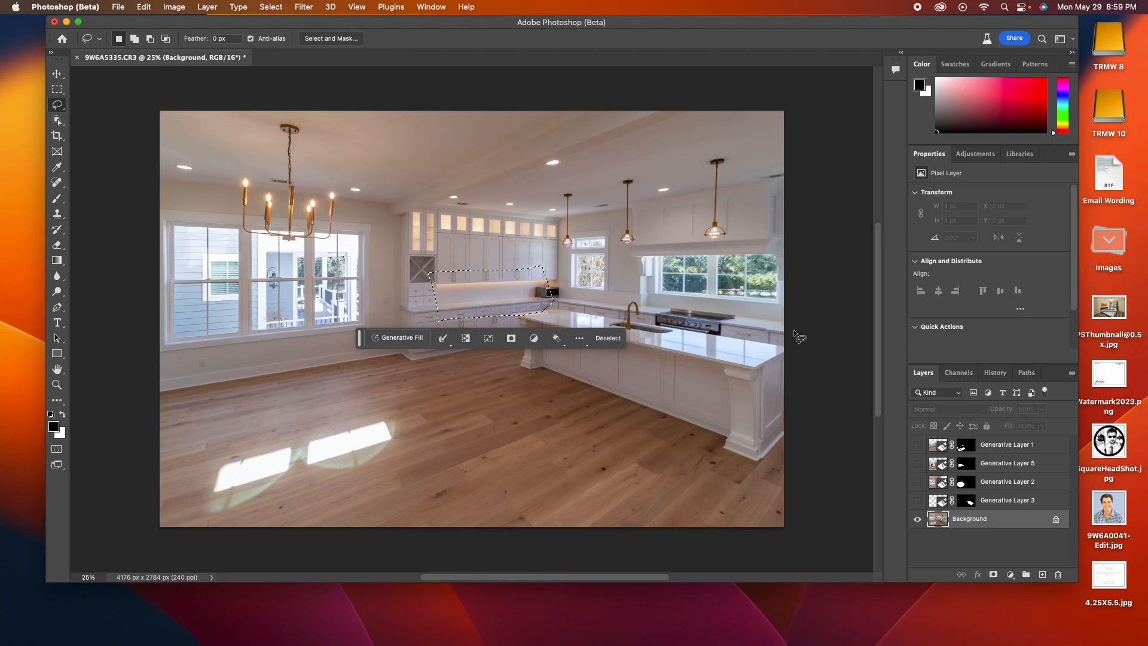
click(402, 339)
text(w)
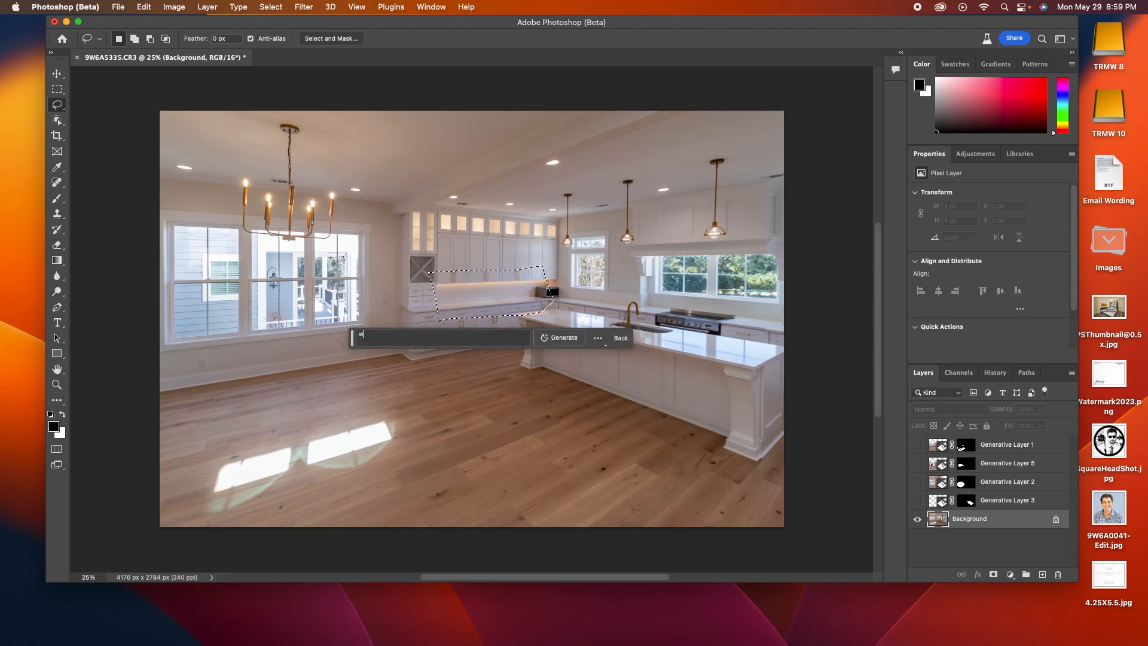
text(ine boty)
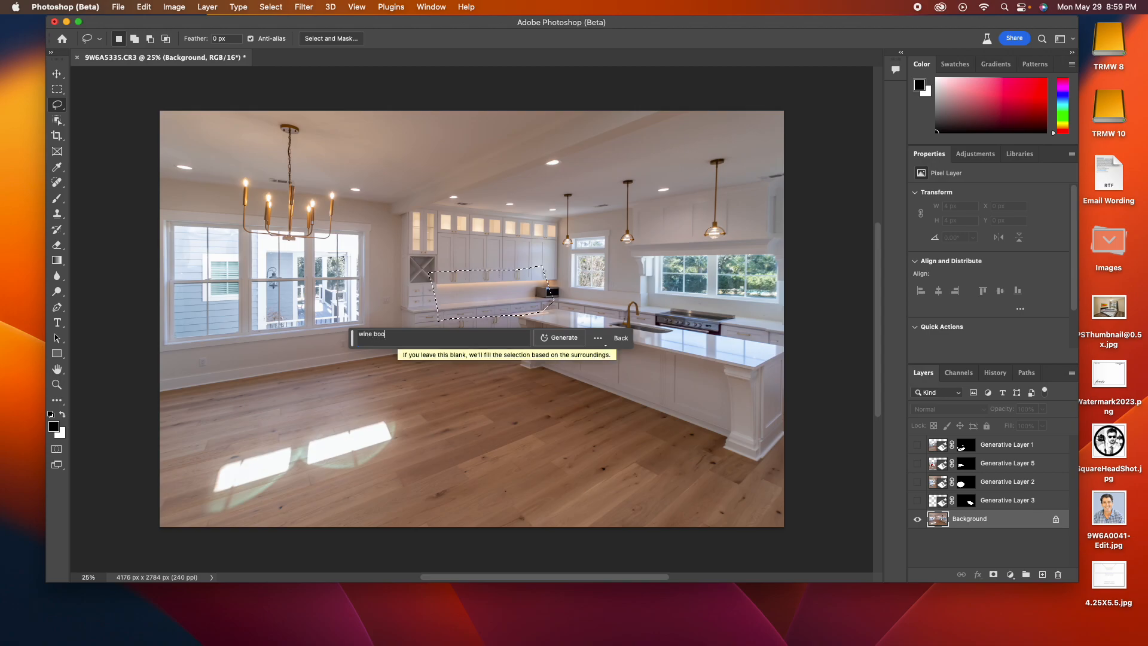
key(BackSpace)
text(tles and cook)
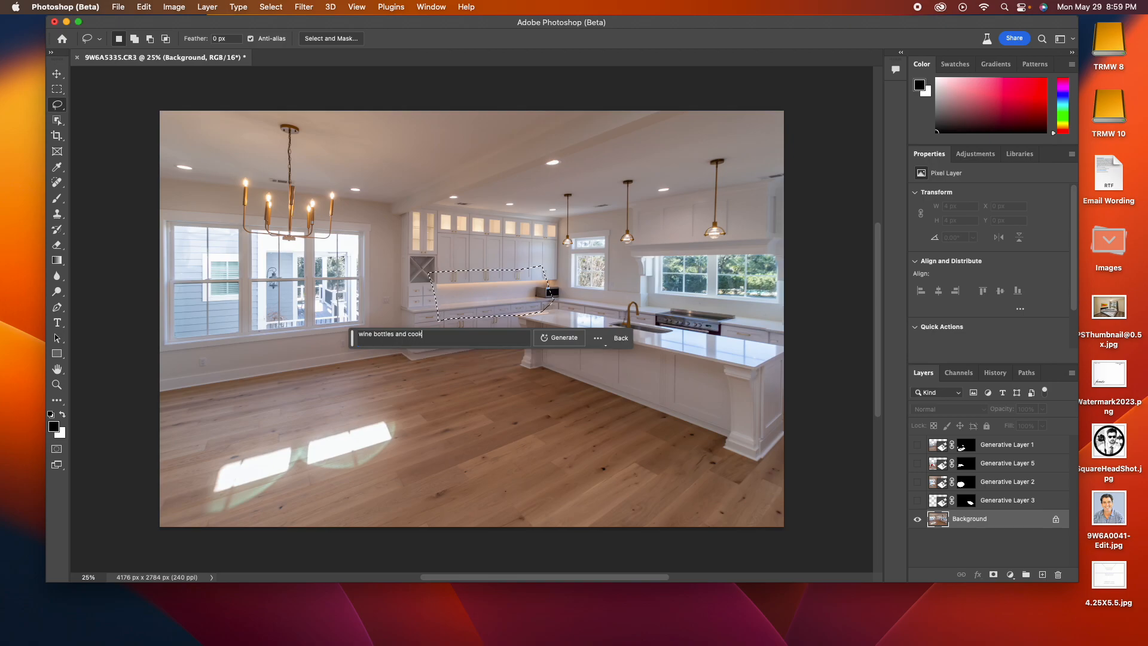
text(books)
key(Return)
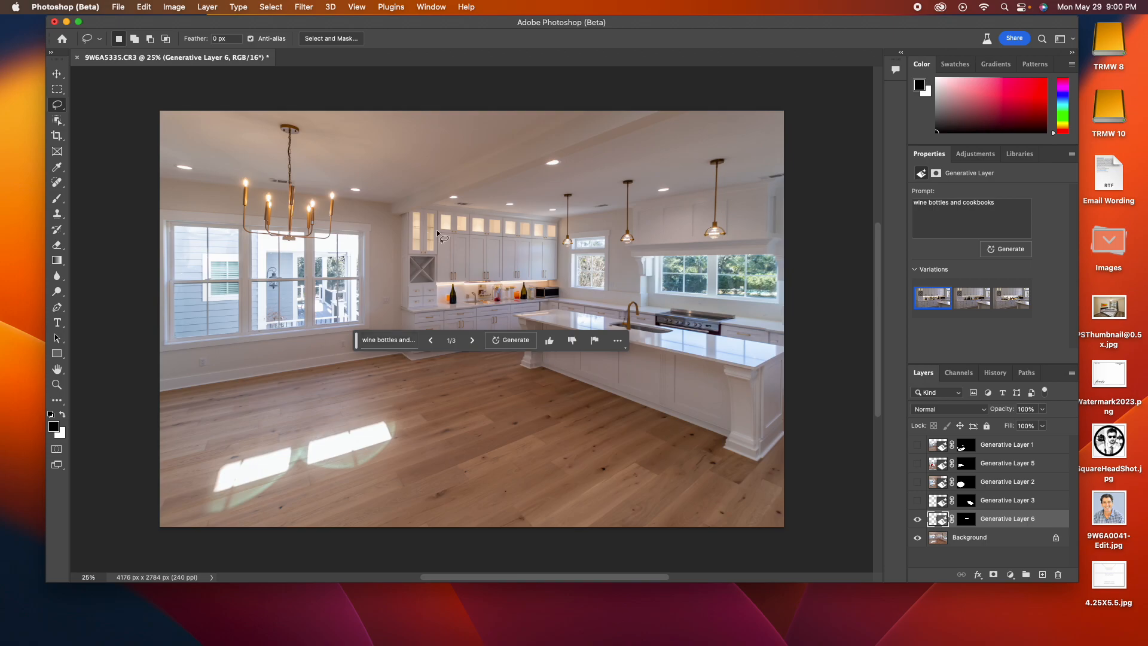
Examine the generated back counter items up close, comparing the kitchen with and without Generative Layer 6.
key(z)
drag(481, 284, 574, 257)
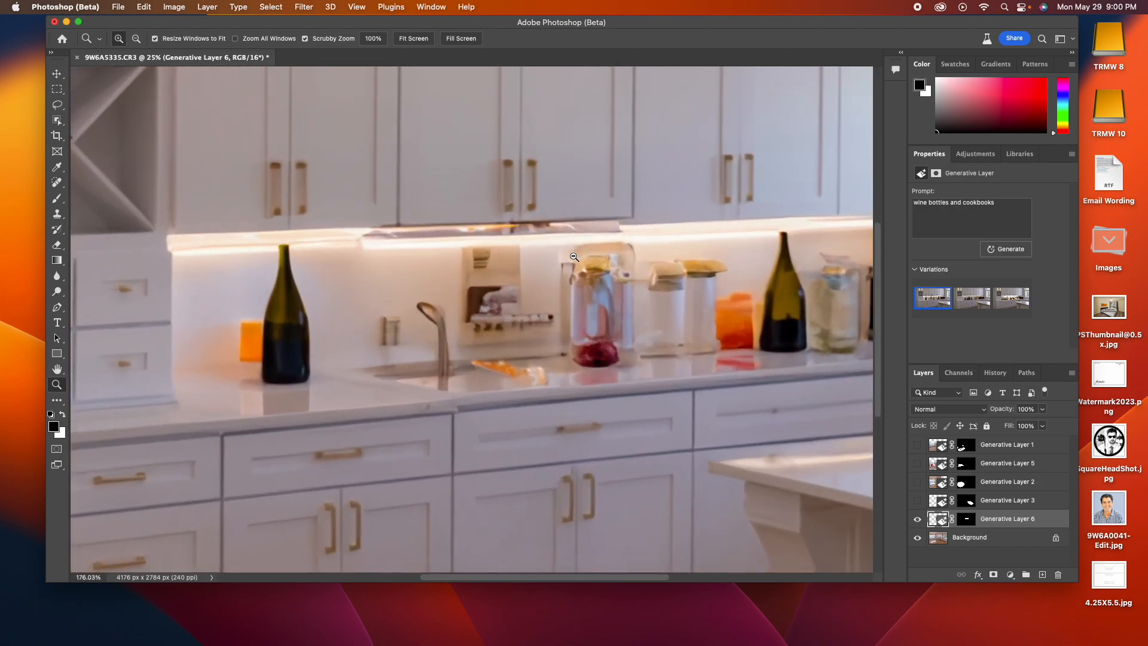
click(918, 520)
click(918, 519)
click(918, 519)
click(918, 520)
click(918, 519)
click(918, 519)
click(918, 519)
click(918, 519)
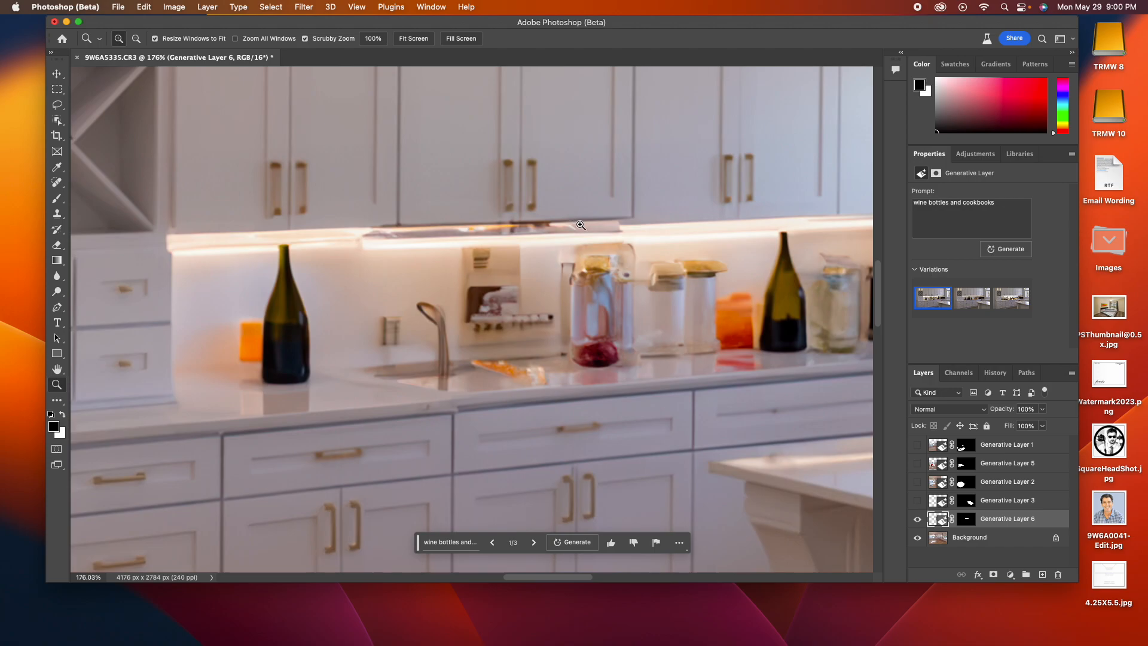
Paint out the distorted lighting strip beneath the upper cabinets on Generative Layer 6's mask with a size 25 black brush.
click(967, 518)
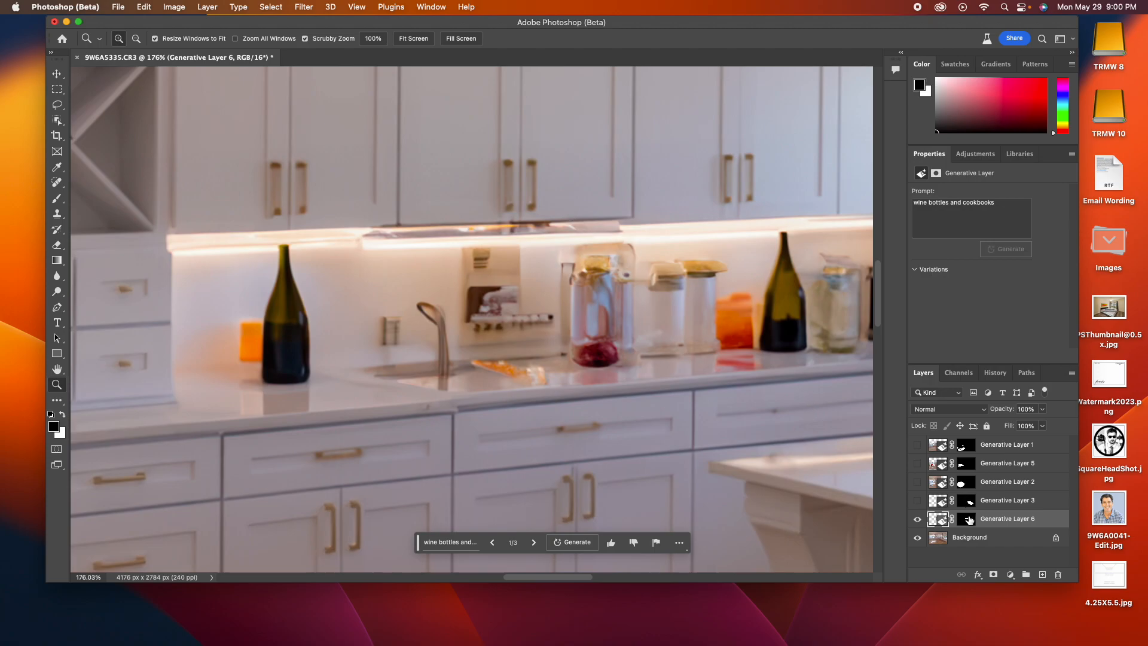
key(b)
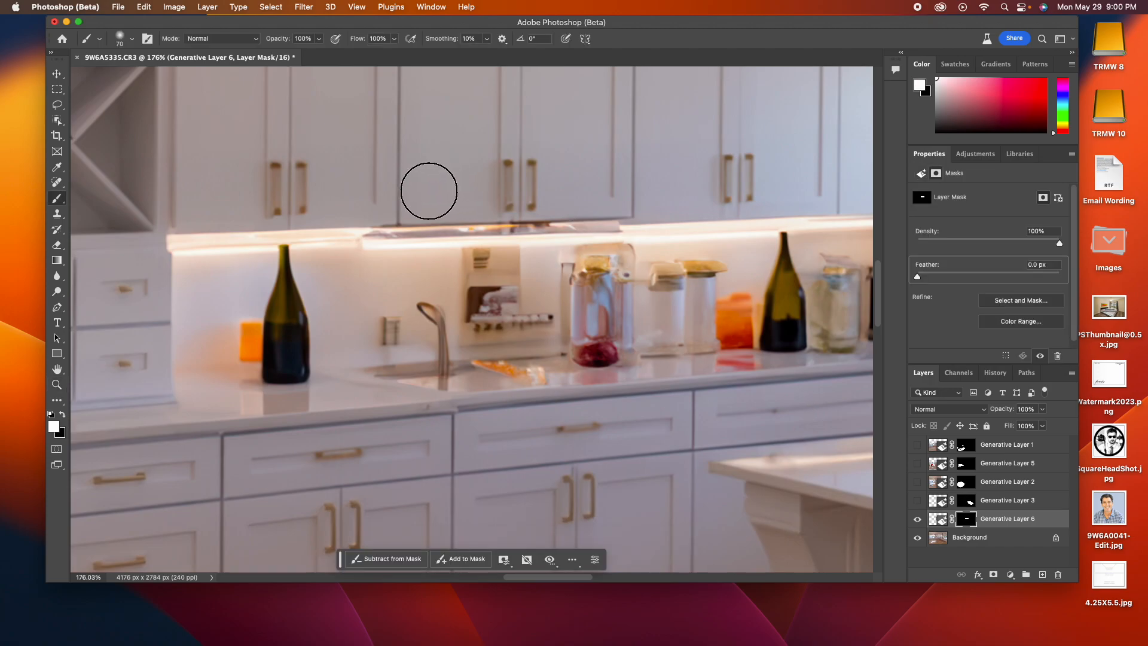
key(bracketleft)
key(bracketleft)
key(x)
mouse_move(382, 237)
mouse_down()
mouse_move(403, 233)
mouse_move(167, 238)
mouse_move(321, 231)
mouse_up()
mouse_move(244, 236)
mouse_down()
mouse_move(704, 222)
mouse_move(329, 239)
mouse_up()
Try masking out the generated faucet and sink area on Generative Layer 6, compare with the layer hidden, and paint the area back in white.
mouse_move(402, 304)
mouse_down()
mouse_move(455, 332)
mouse_move(457, 314)
mouse_move(426, 303)
mouse_move(404, 330)
mouse_up()
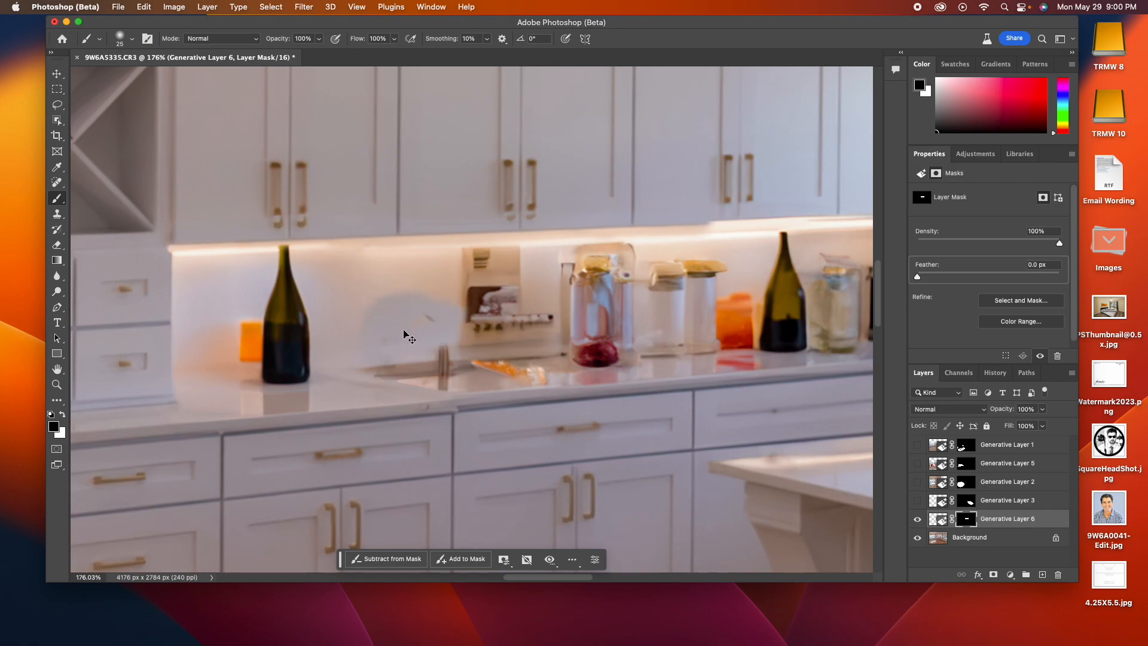
key(super+z)
mouse_move(544, 377)
mouse_down()
mouse_move(519, 382)
mouse_move(567, 371)
mouse_move(501, 381)
mouse_move(486, 377)
mouse_move(519, 366)
mouse_move(461, 359)
mouse_up()
mouse_move(702, 346)
mouse_down()
mouse_move(342, 347)
mouse_move(707, 339)
mouse_up()
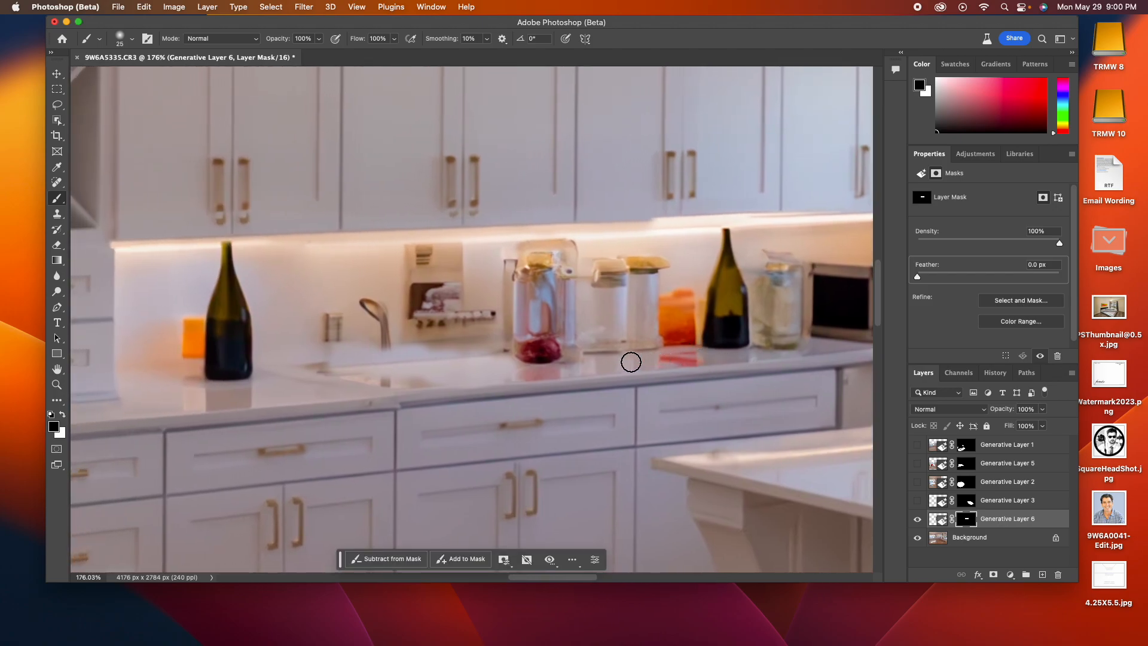
click(918, 520)
click(919, 520)
key(x)
mouse_move(320, 369)
mouse_down()
mouse_move(396, 387)
mouse_move(480, 364)
mouse_move(376, 344)
mouse_up()
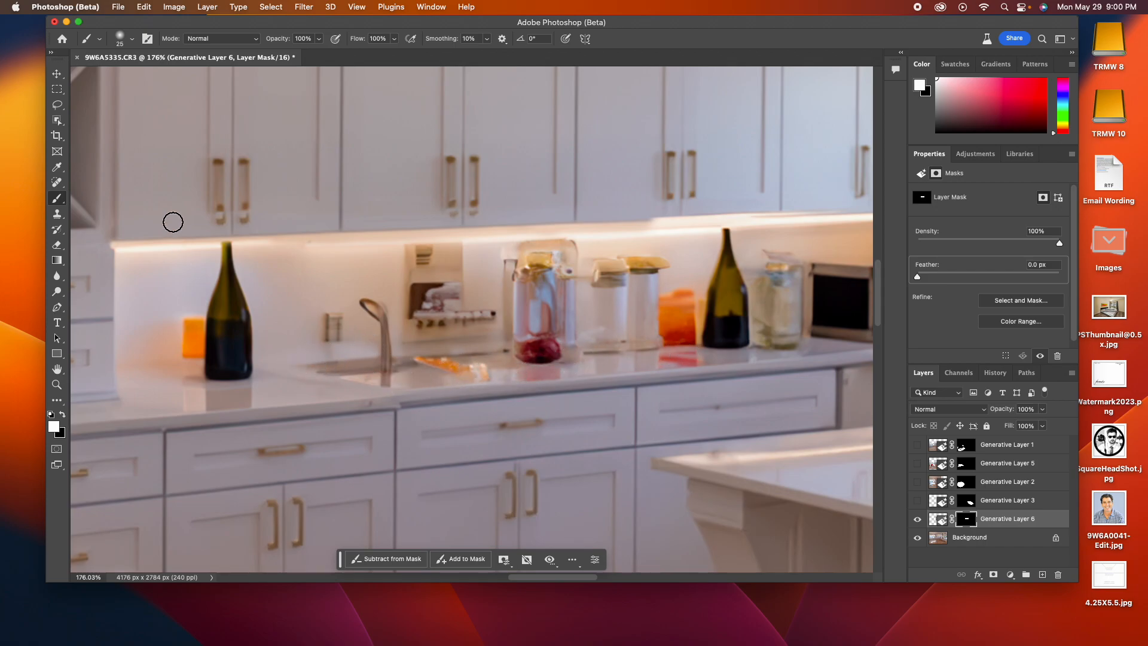
Fit the whole kitchen in view and show Generative Layers 3, 2 and 1, comparing and leaving Generative Layer 5 hidden.
click(57, 75)
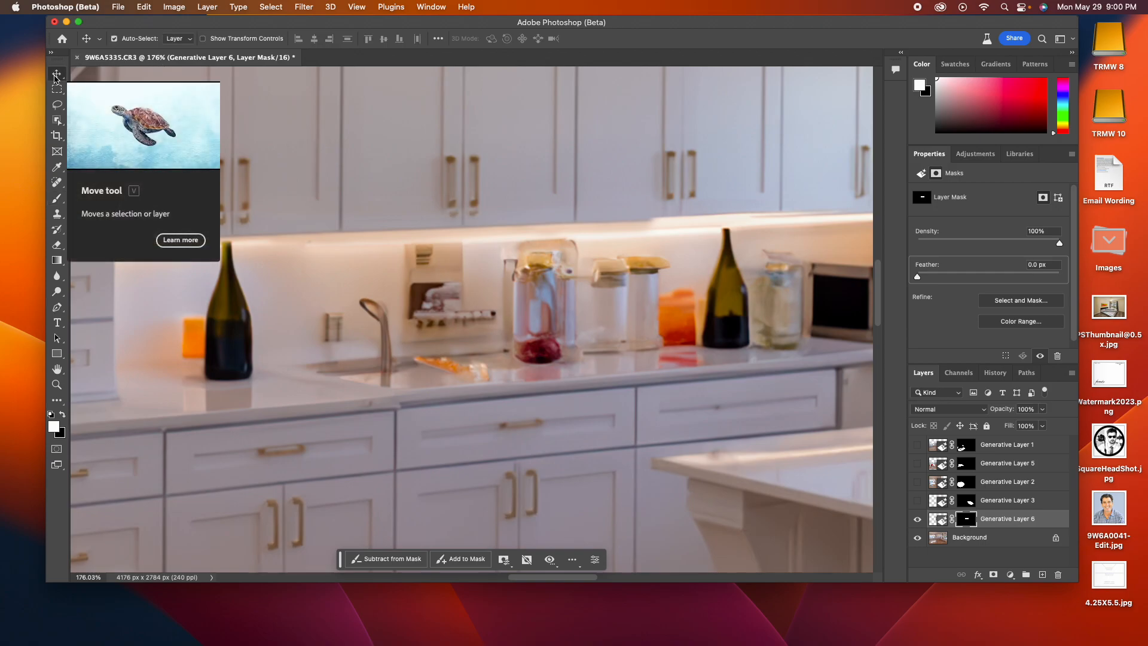
key(super+0)
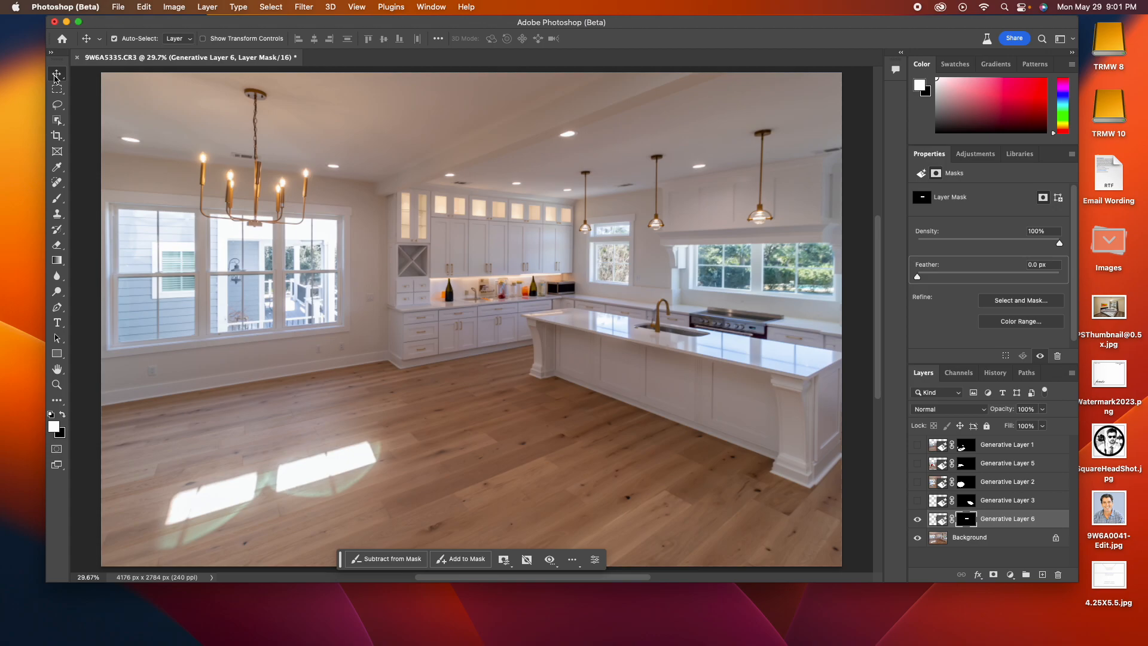
click(915, 501)
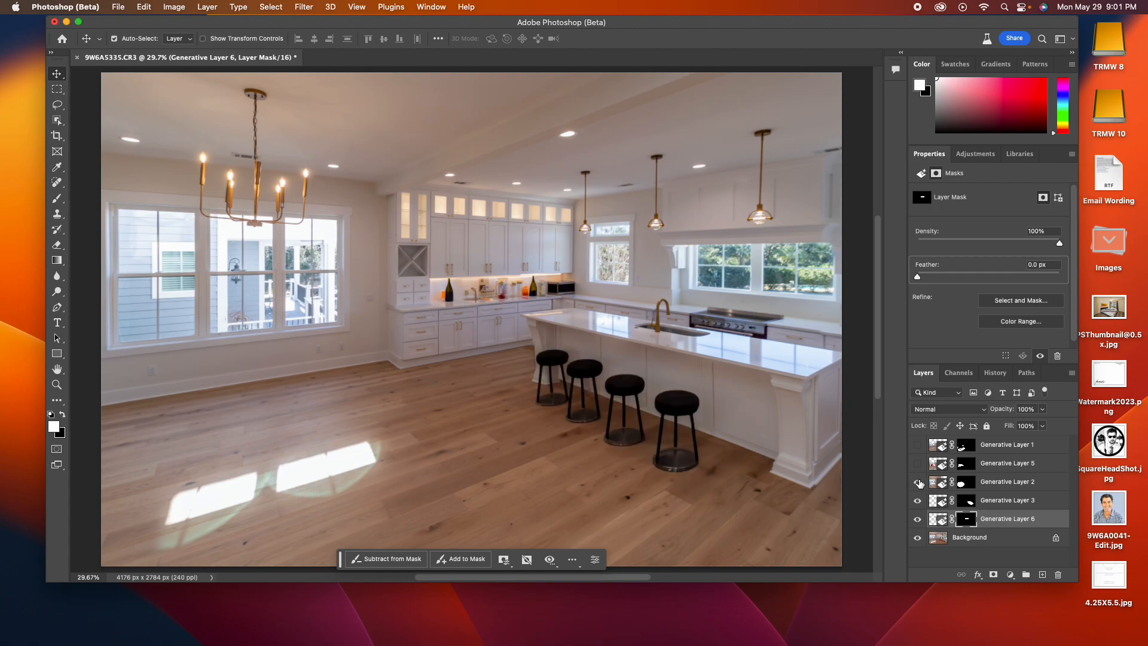
click(918, 482)
click(918, 464)
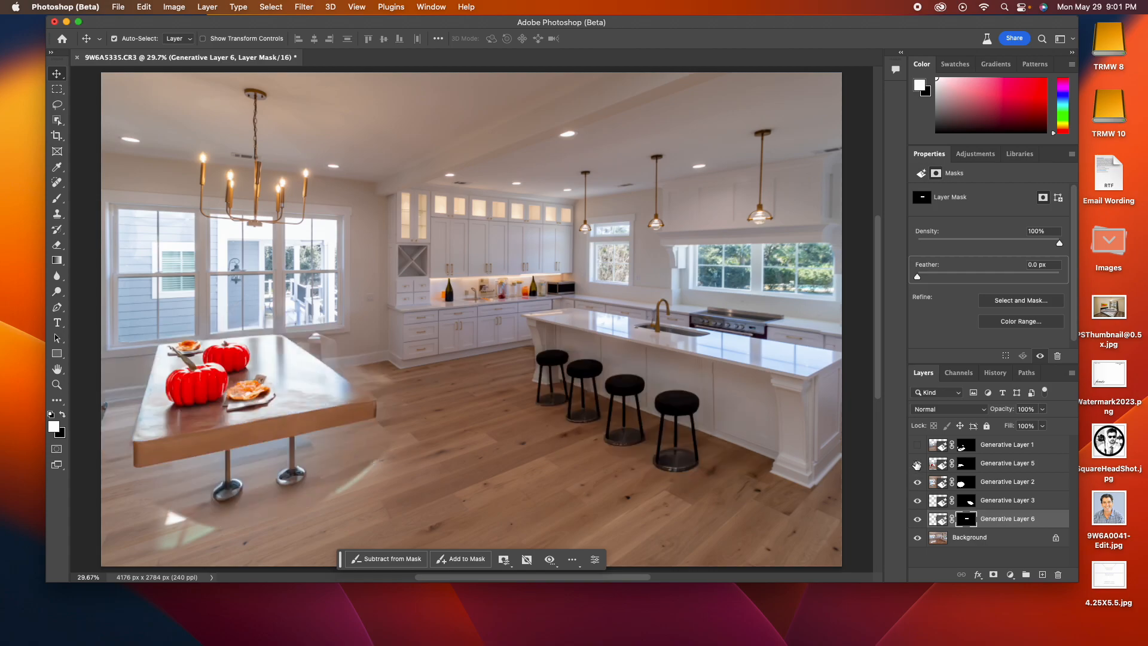
click(918, 463)
click(918, 463)
click(917, 463)
click(917, 445)
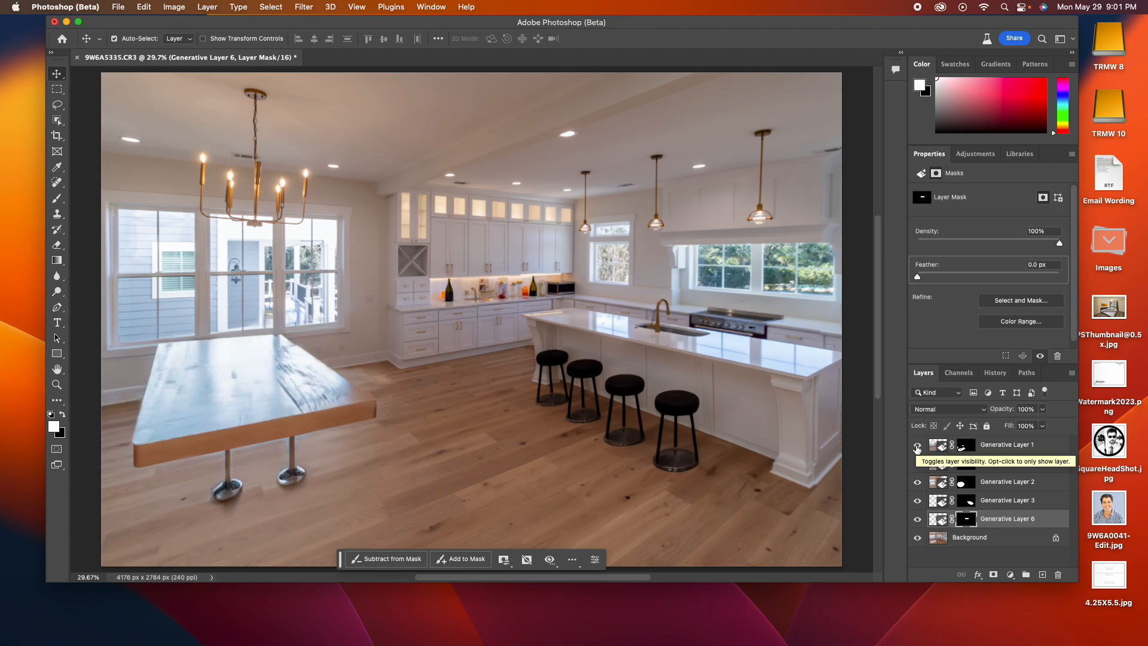
click(917, 446)
click(918, 447)
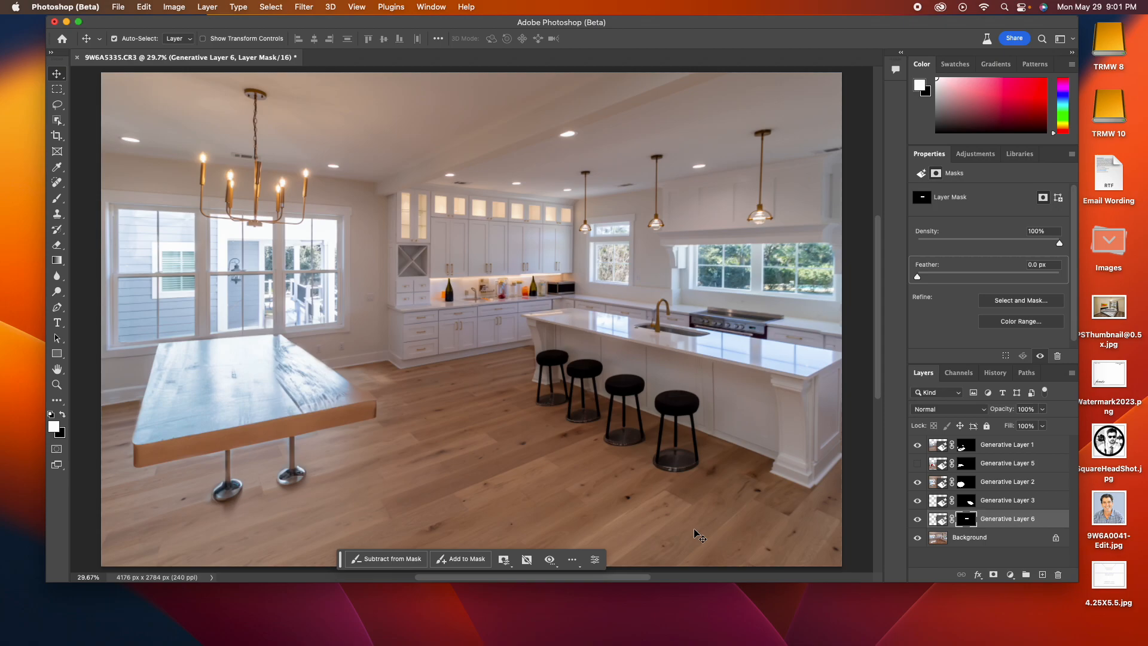
Merge all visible layers into the Background and delete the hidden Generative Layer 5.
key(shift+super+e)
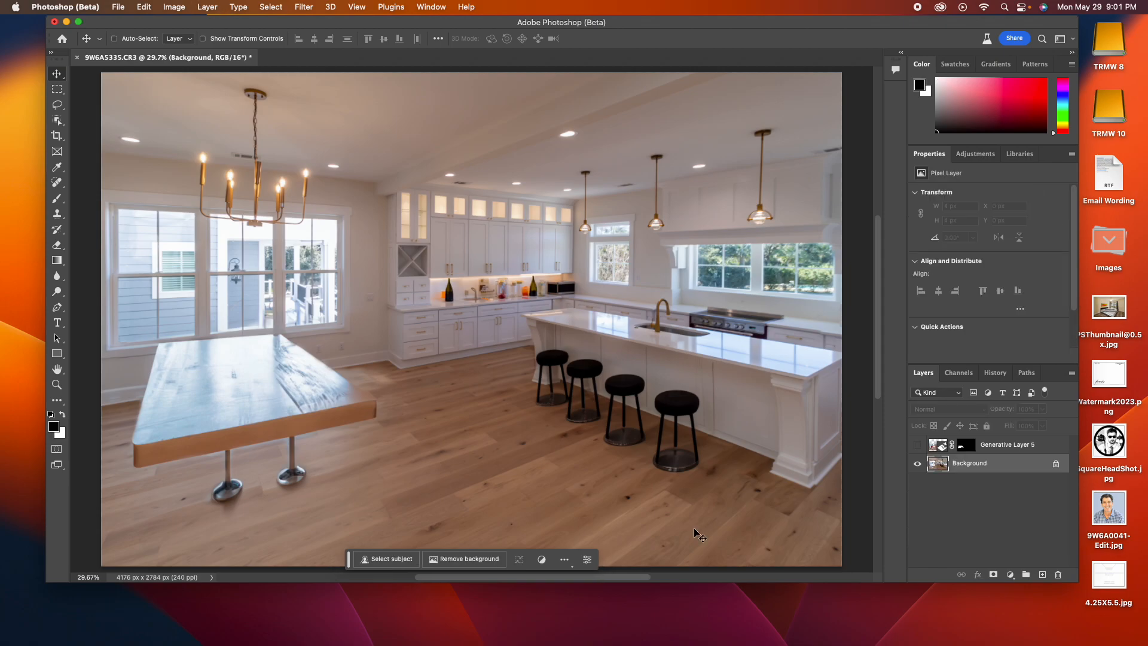
drag(1012, 447, 1058, 574)
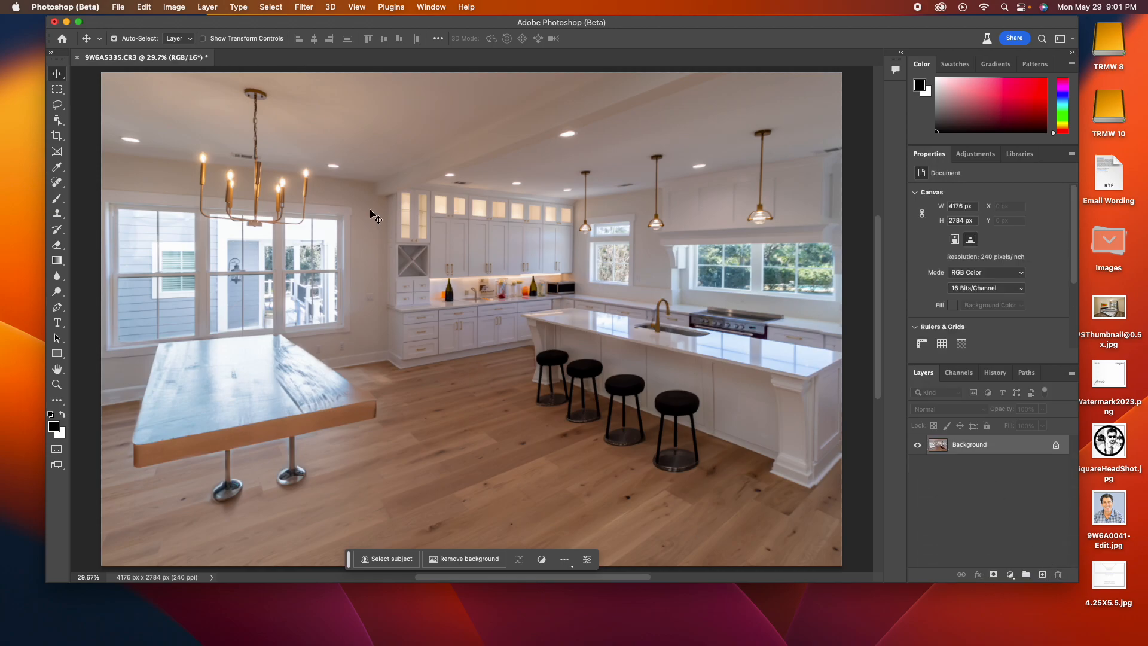